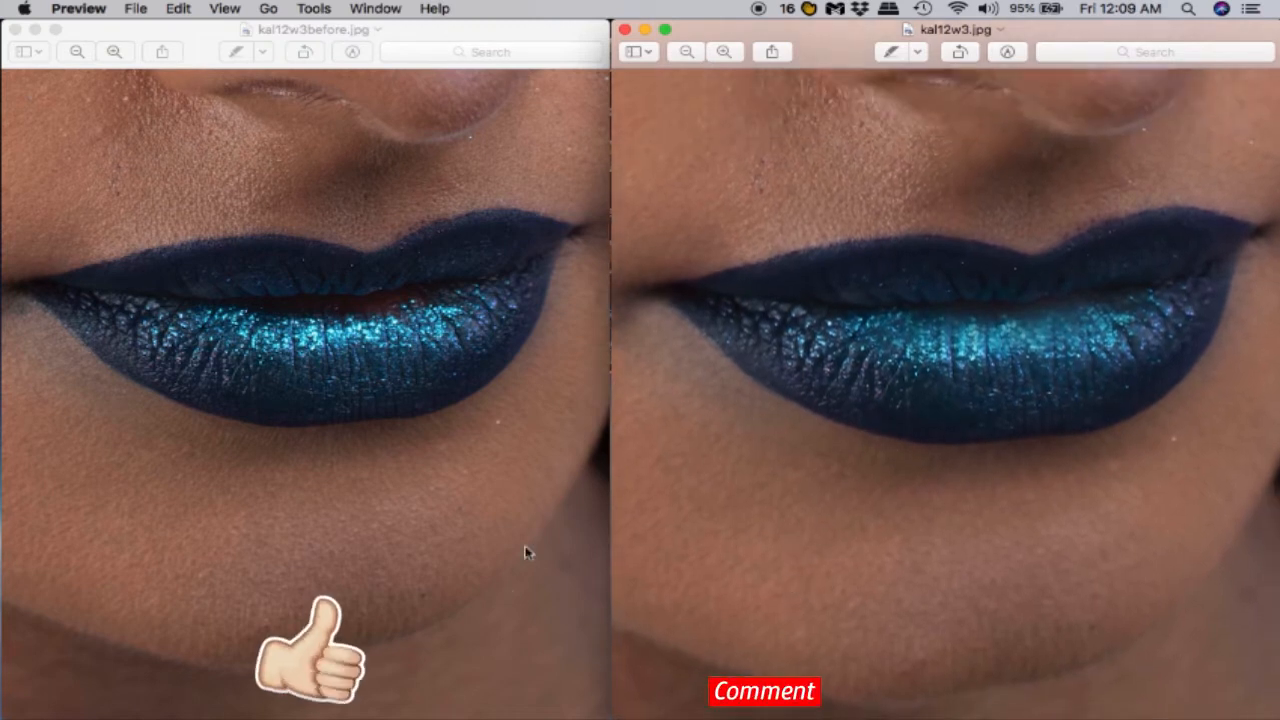
Compare the lips and the whole face between the kal12w3before.jpg and kal12w3.jpg portraits
left_click(405, 425)
scroll(403, 425, "down", 5)
scroll(403, 425, "down", 5)
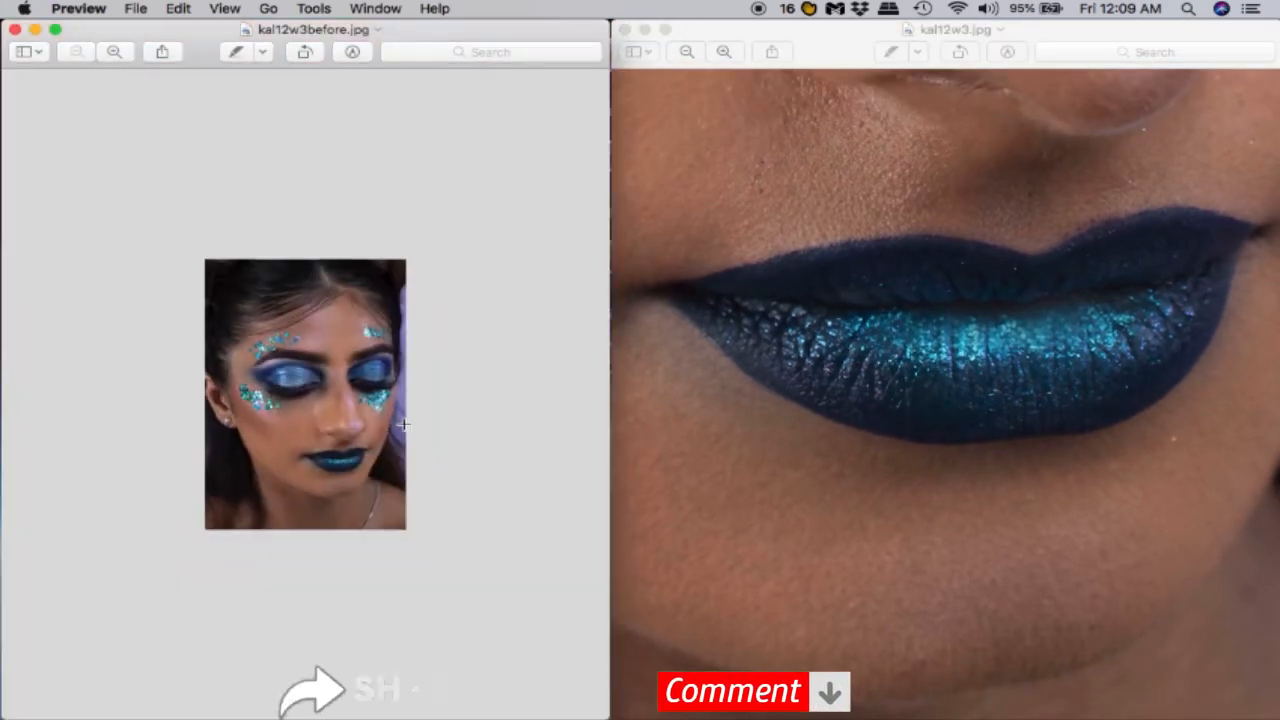
left_click(907, 524)
scroll(907, 524, "down", 5)
scroll(907, 524, "down", 3)
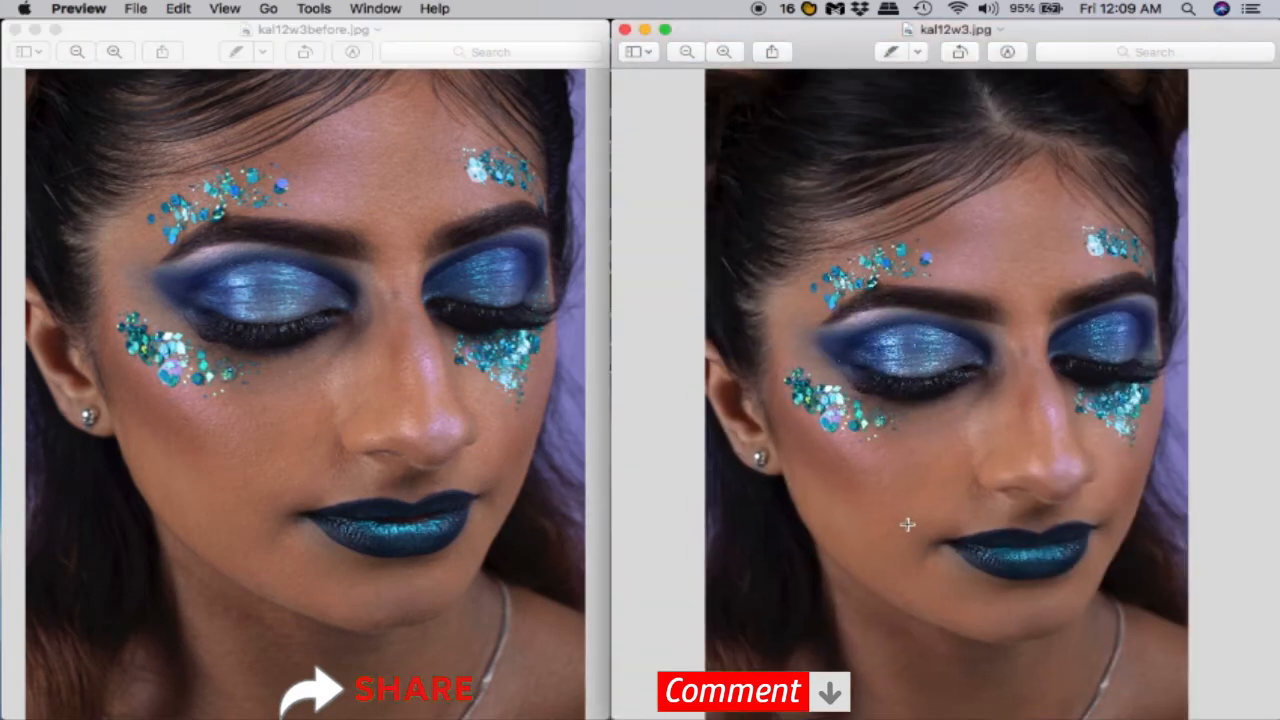
scroll(886, 603, "down", 2)
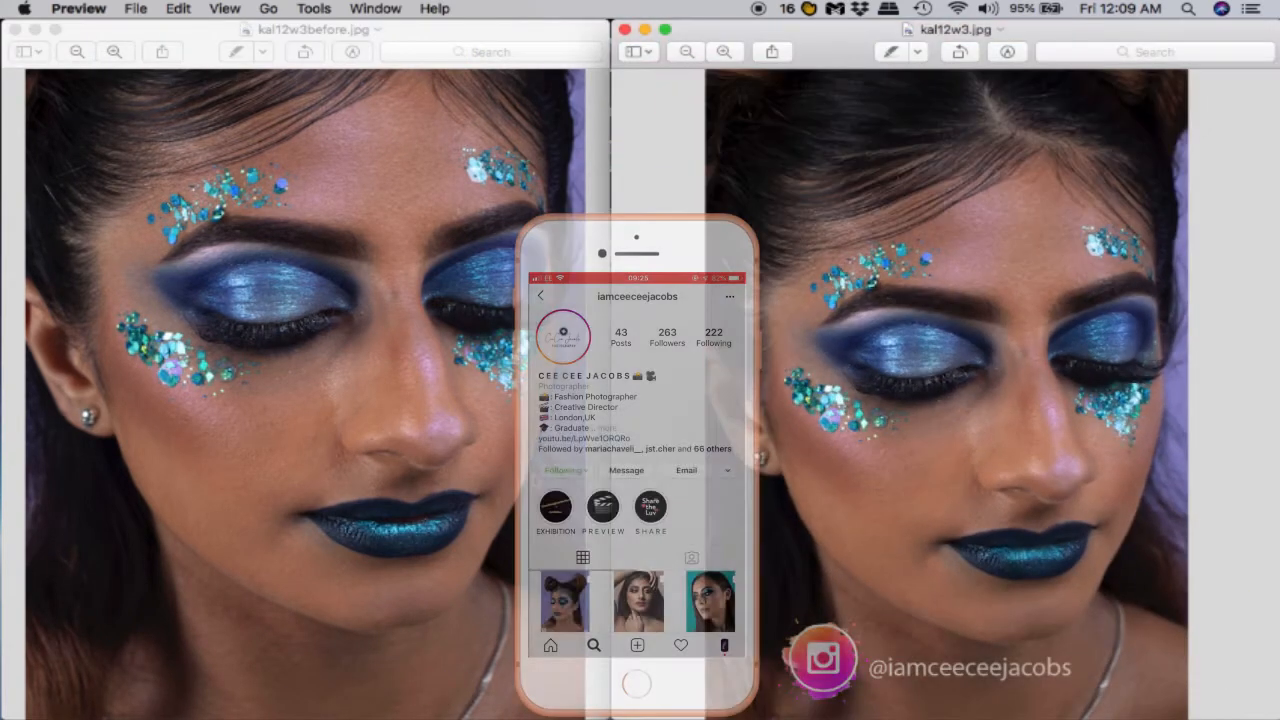
scroll(826, 608, "down", 5)
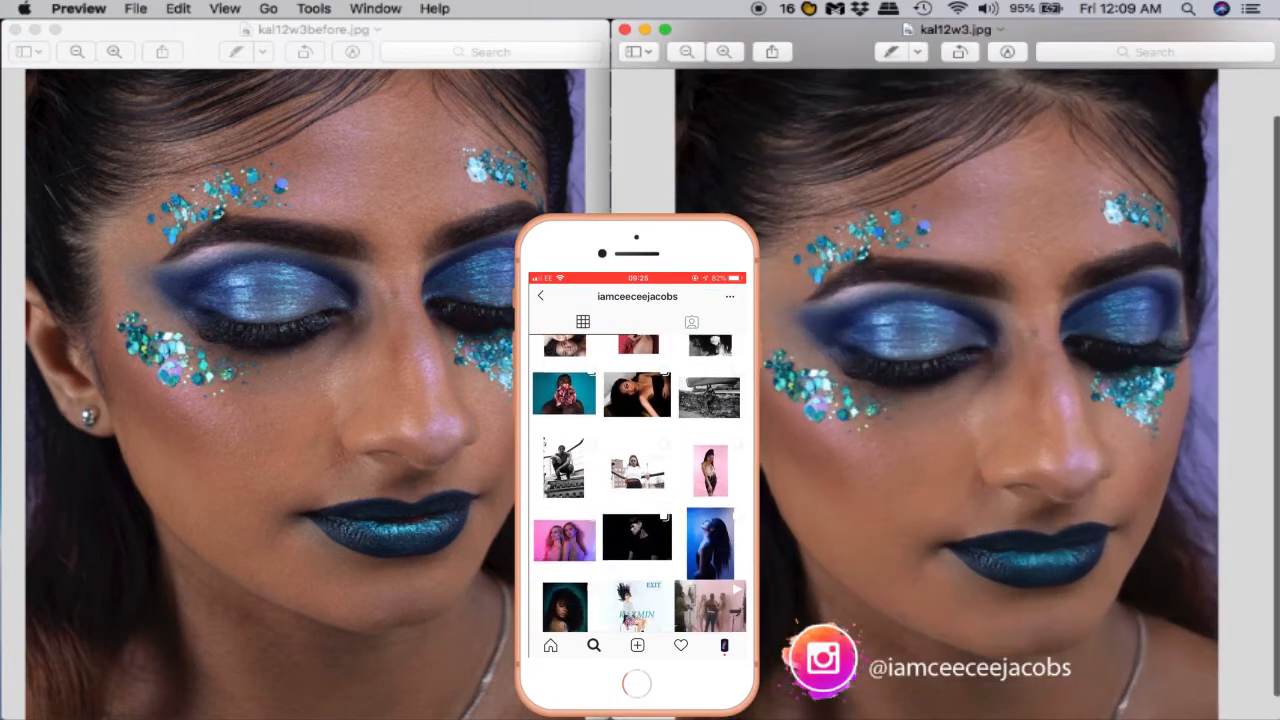
scroll(455, 470, "up", 3)
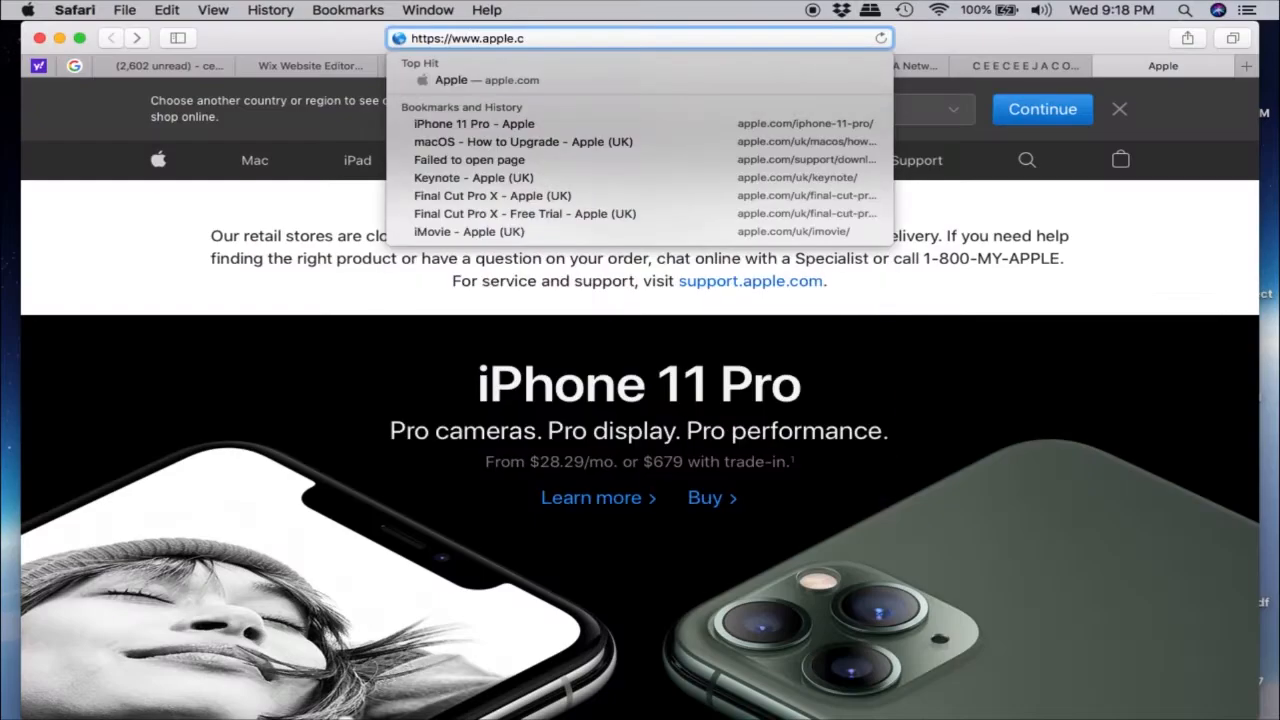
In Safari, open the photographer's portfolio website at its wixsite.com/mysite address
type("n")
key("BackSpace")
type("https:")
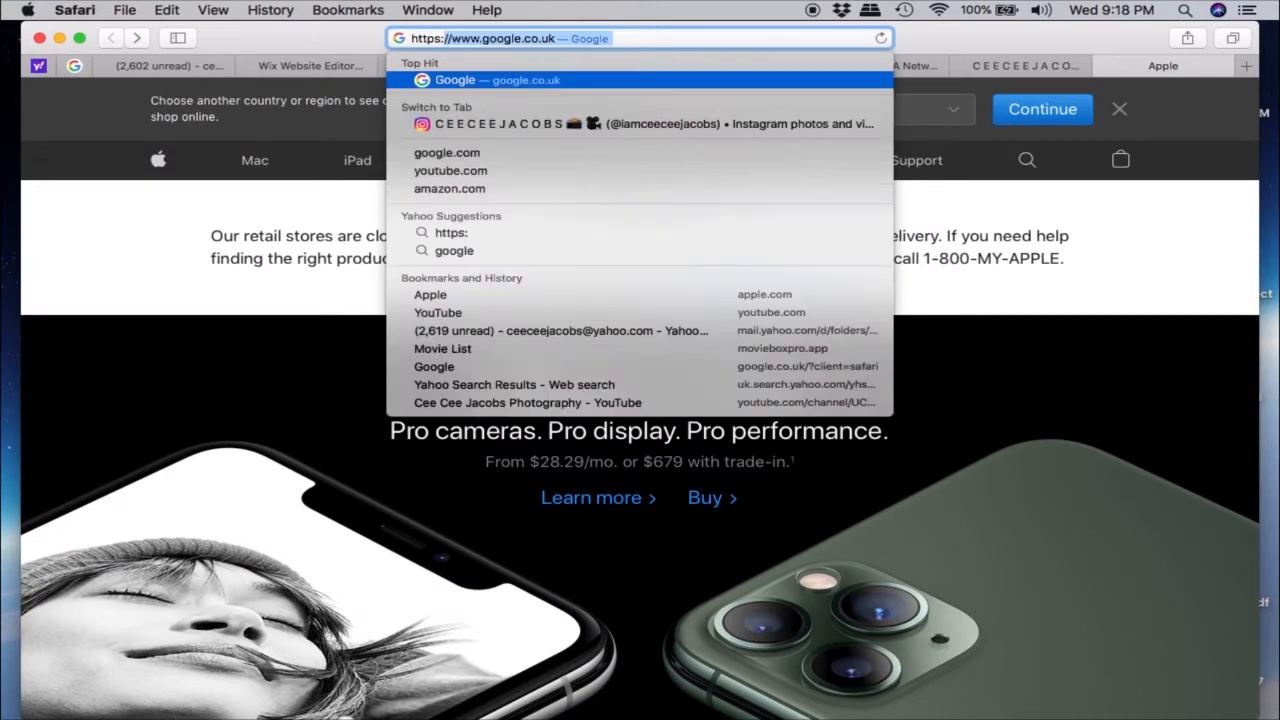
type("//ceeceejacobs")
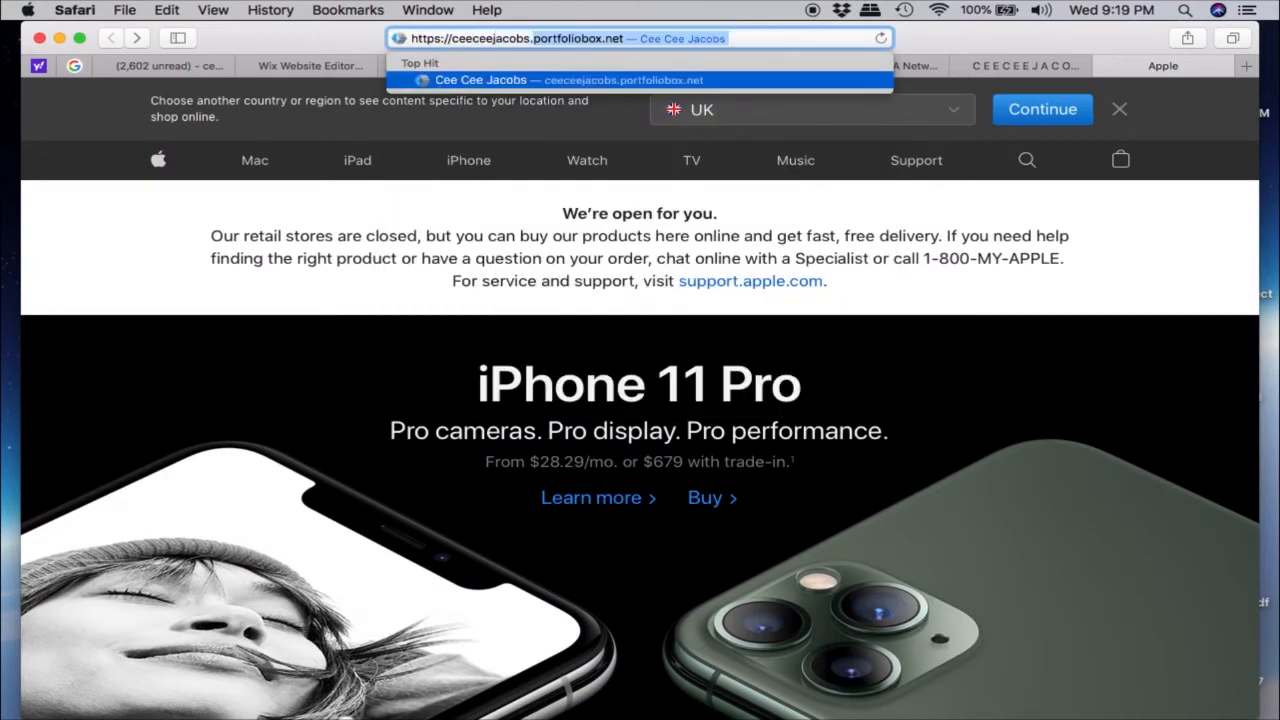
type(".wixsite.com/mysite")
key("Return")
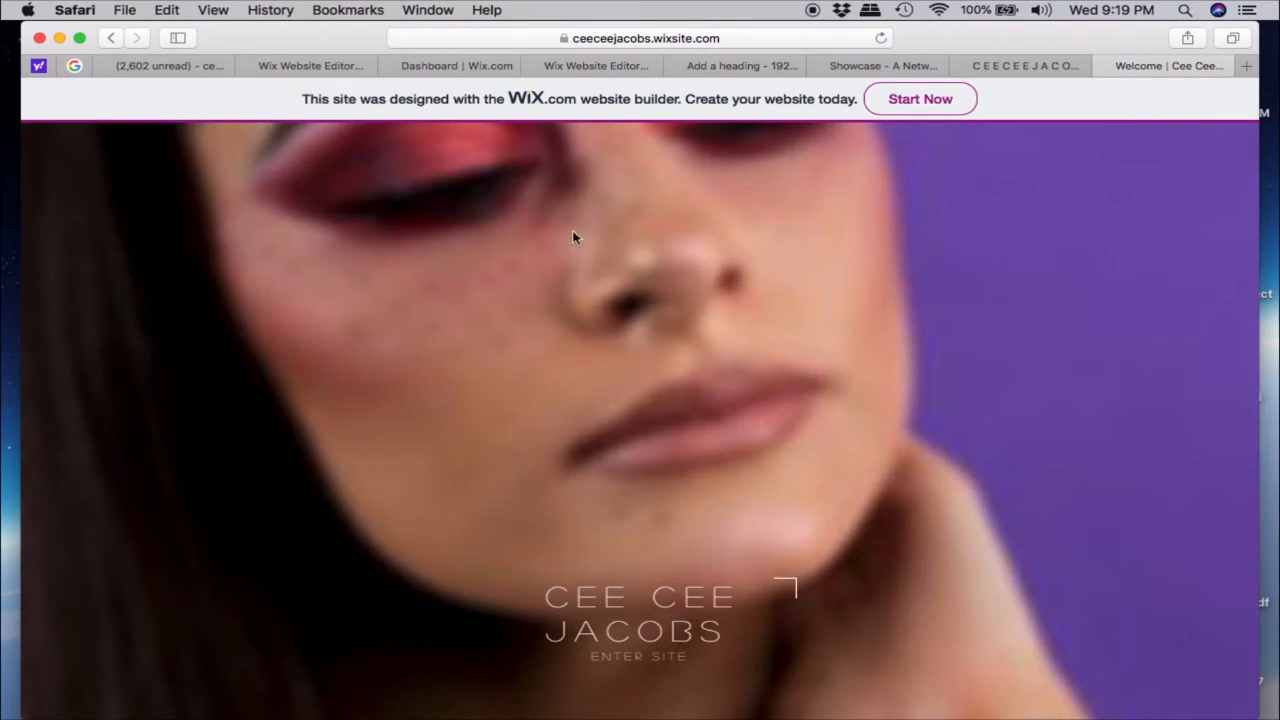
Enter the website and look through the photos in its Portfolio gallery
left_click(631, 657)
left_click(710, 467)
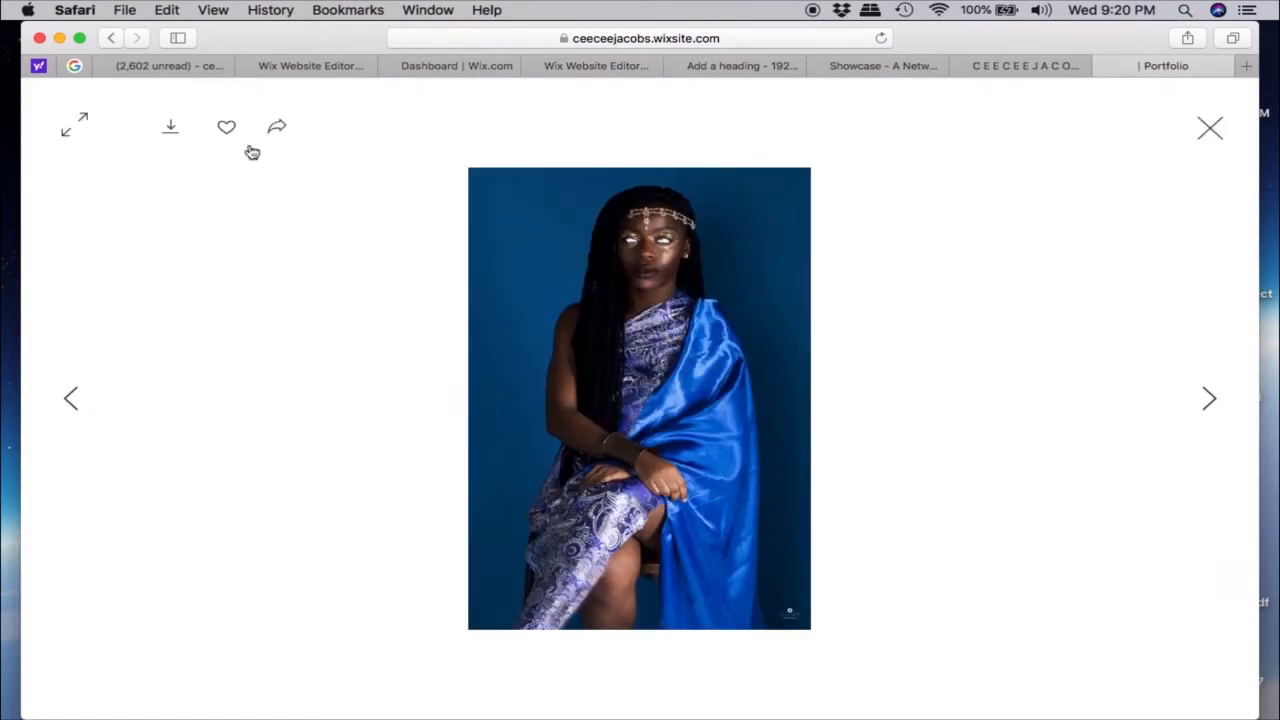
left_click(1209, 128)
scroll(817, 208, "down", 9)
scroll(806, 467, "up", 10)
scroll(806, 467, "down", 10)
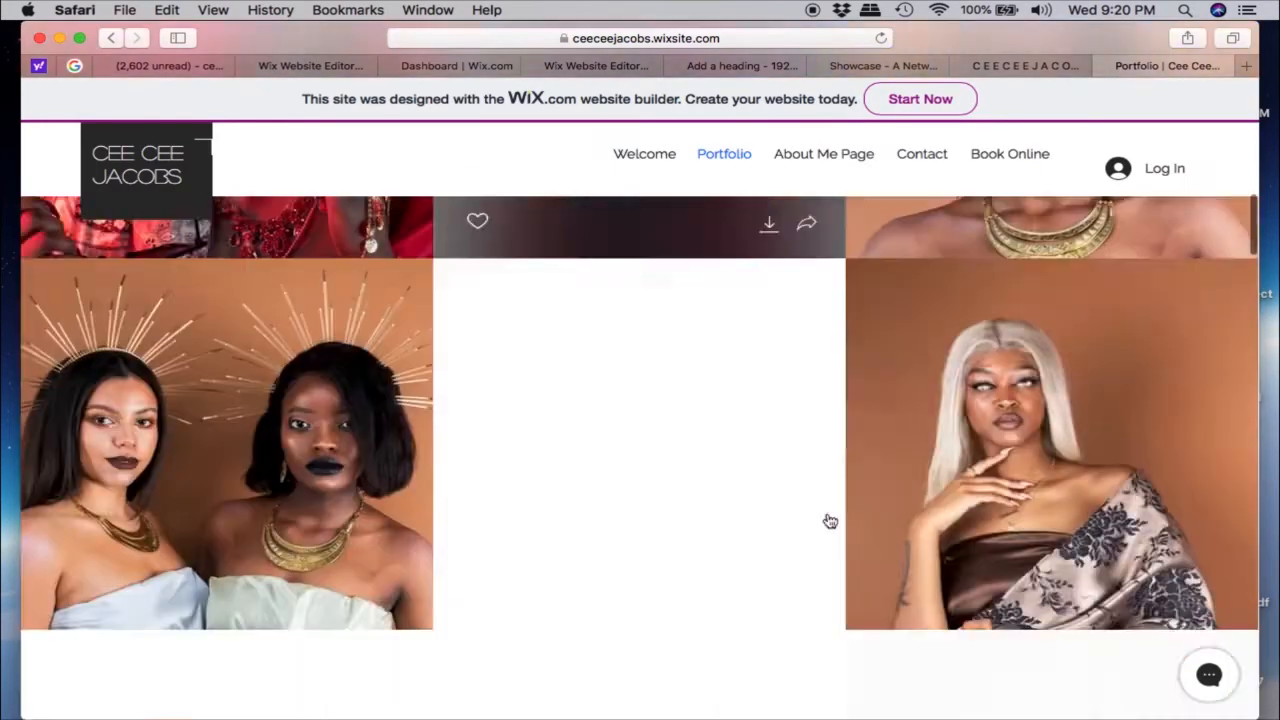
scroll(879, 350, "up", 12)
scroll(870, 340, "down", 15)
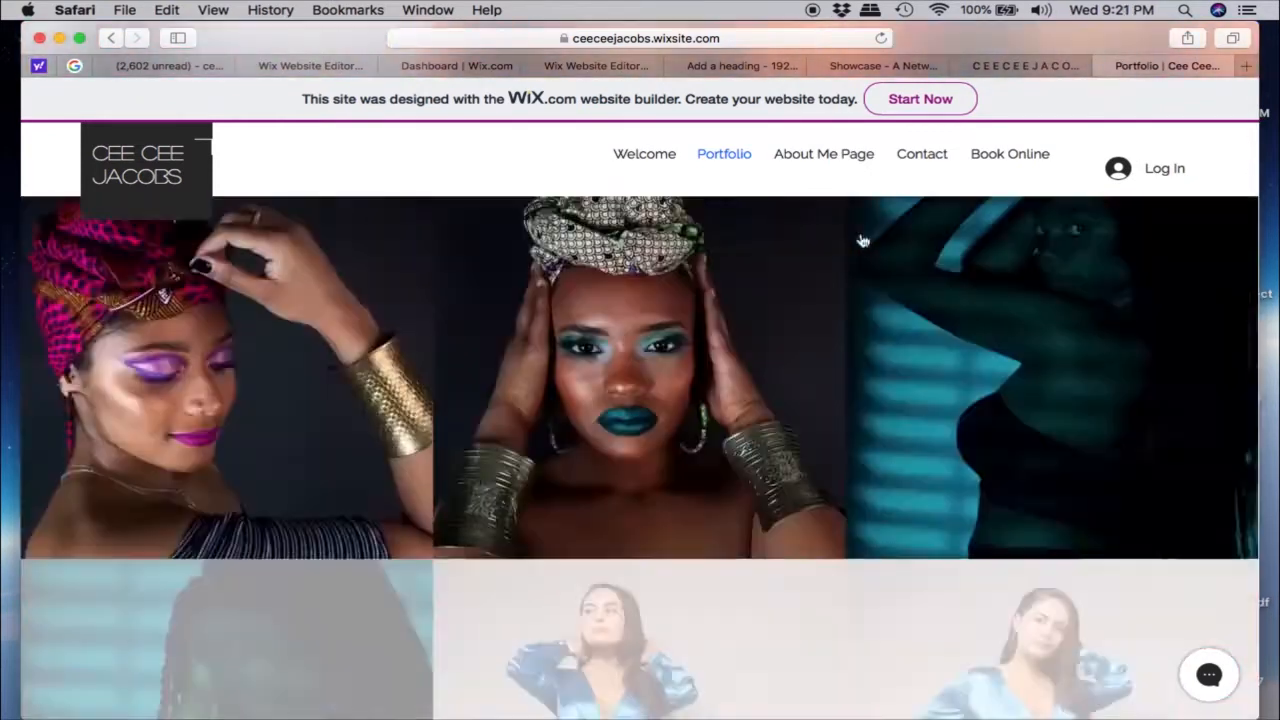
scroll(840, 305, "down", 5)
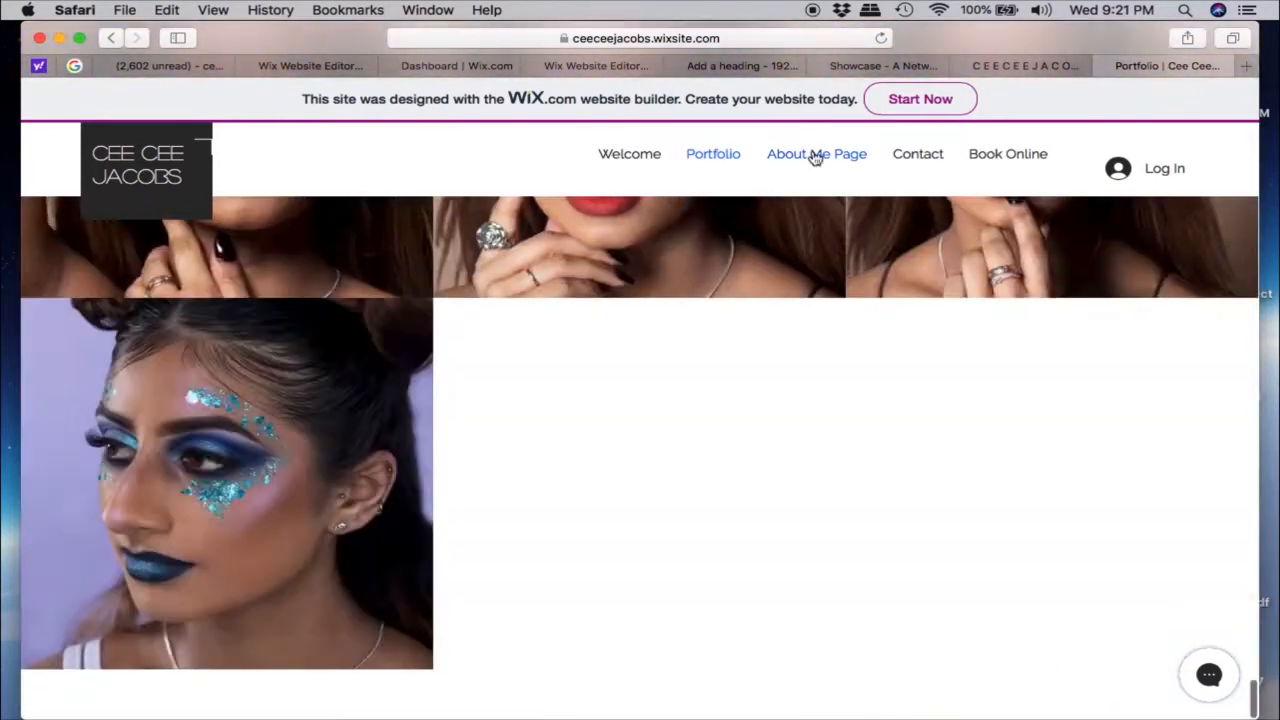
View the website's About Me, Contact and Book Online pages
left_click(817, 154)
left_click(922, 158)
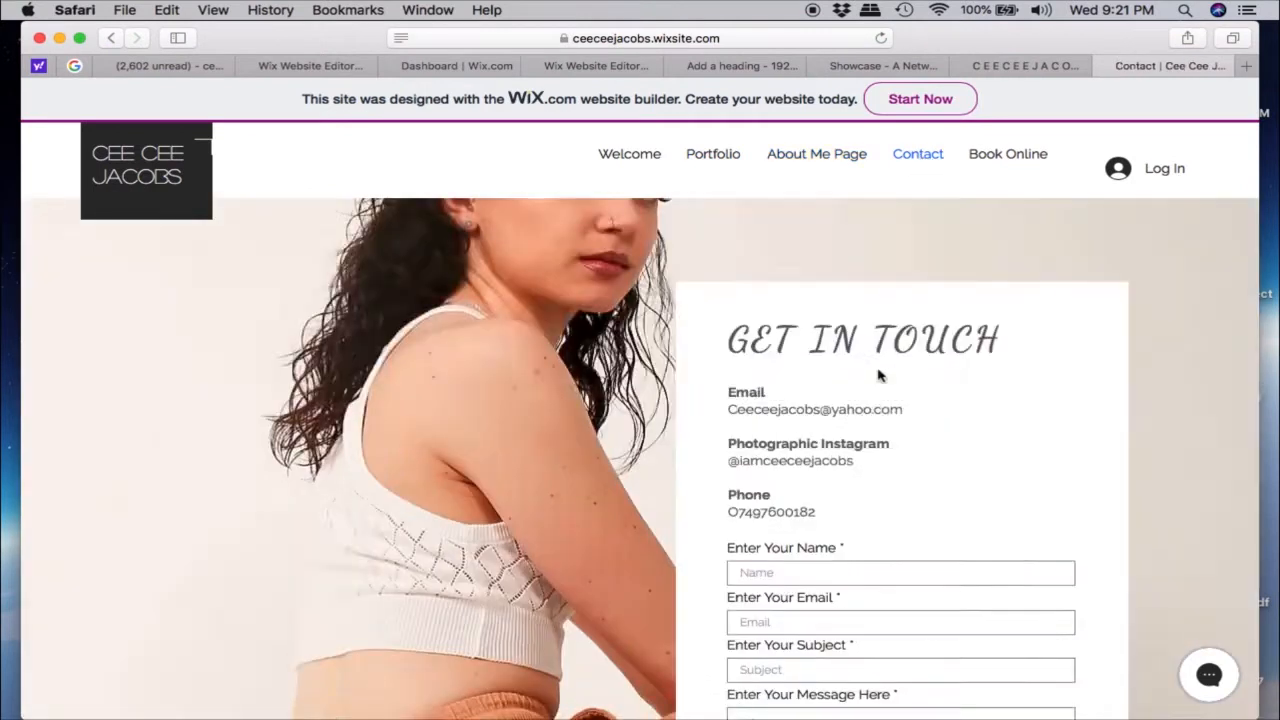
left_click(1014, 156)
scroll(1137, 563, "down", 5)
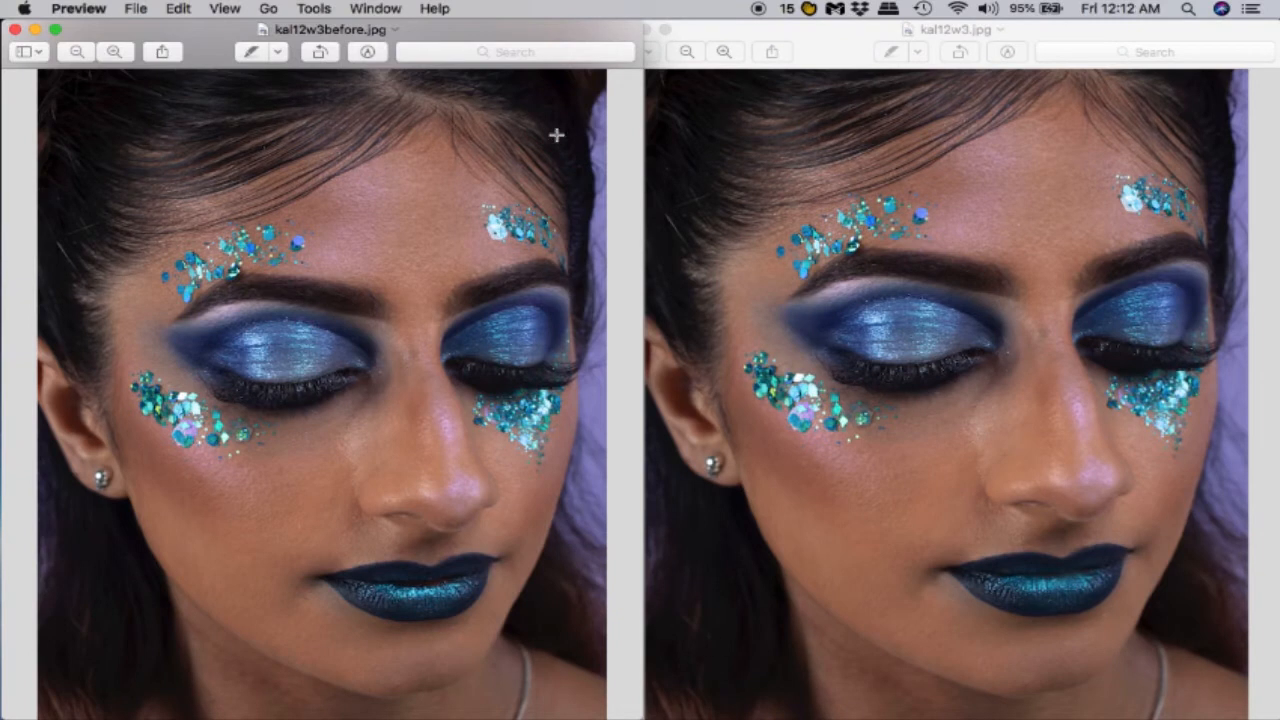
left_click(655, 40)
left_click(606, 366)
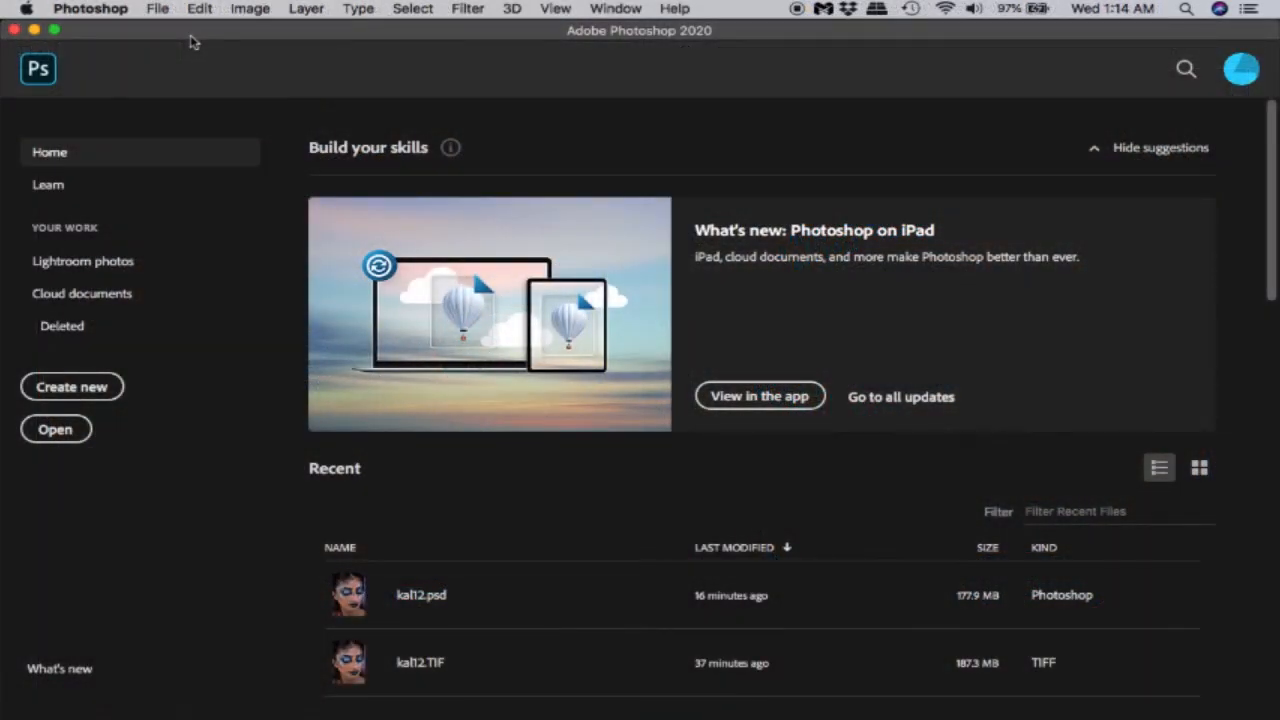
In Photoshop, open the portrait kal12.TIF from the edited folder
left_click(155, 10)
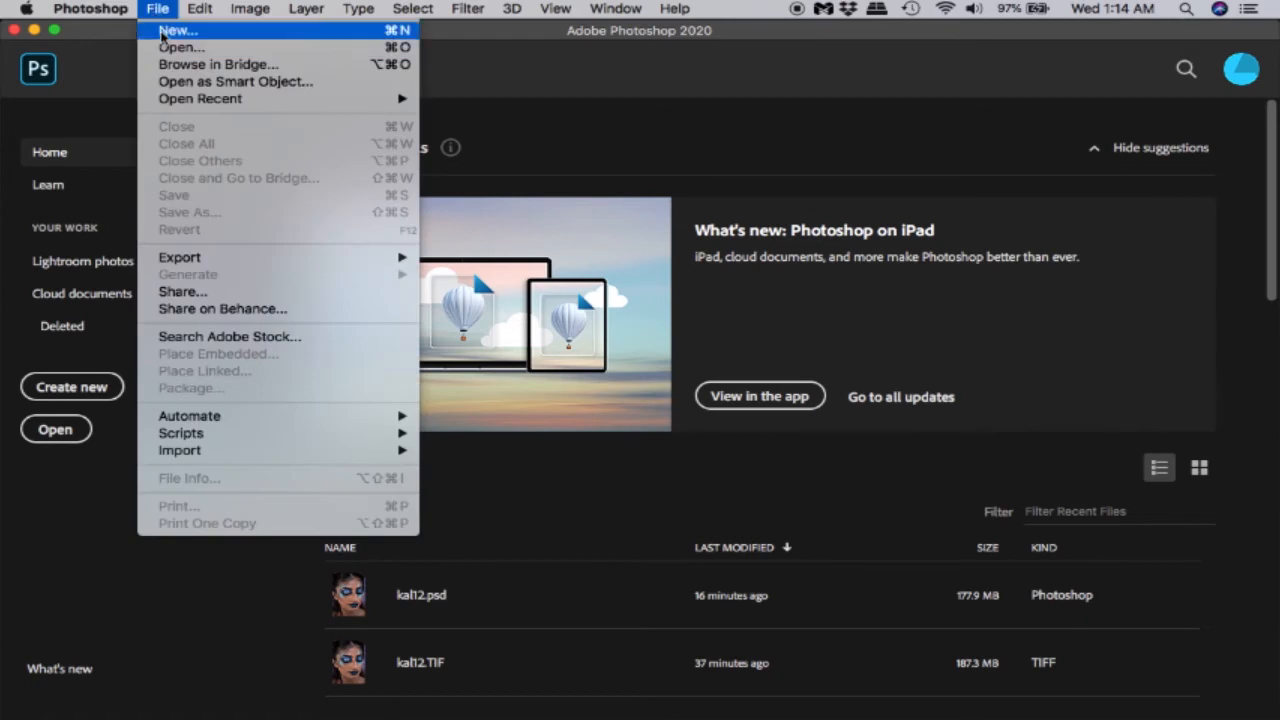
left_click(169, 48)
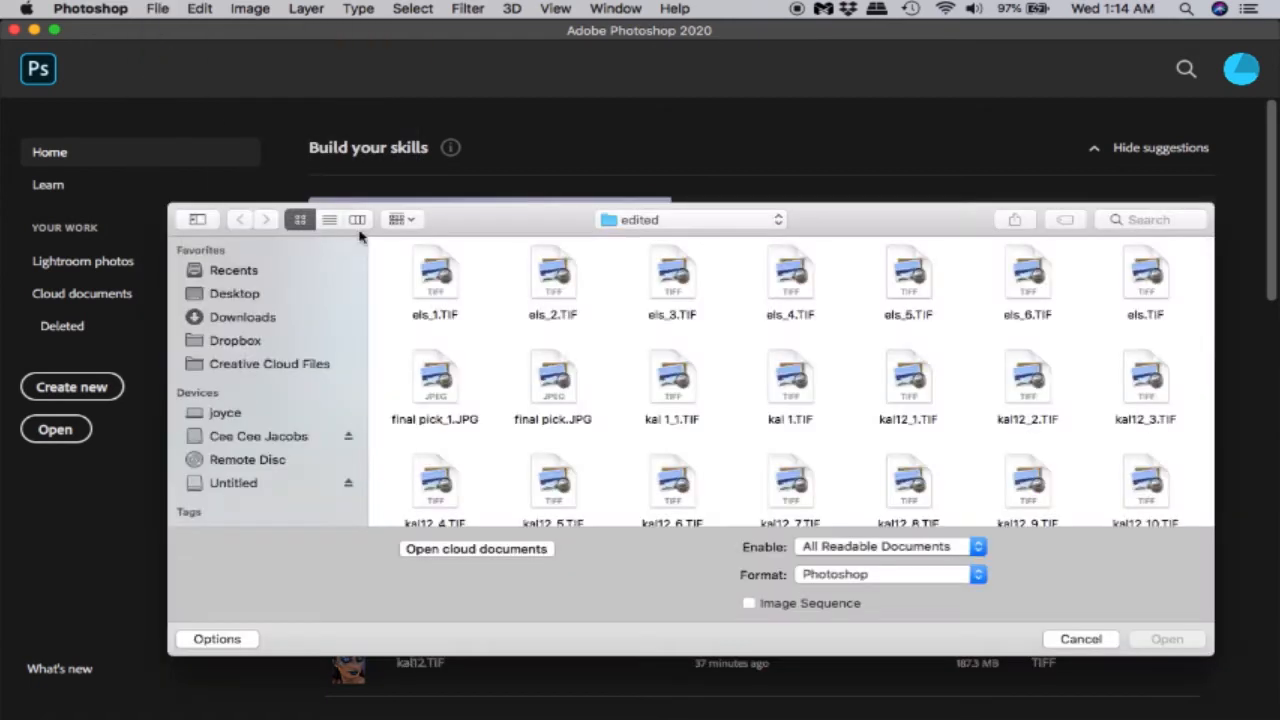
scroll(850, 505, "down", 3)
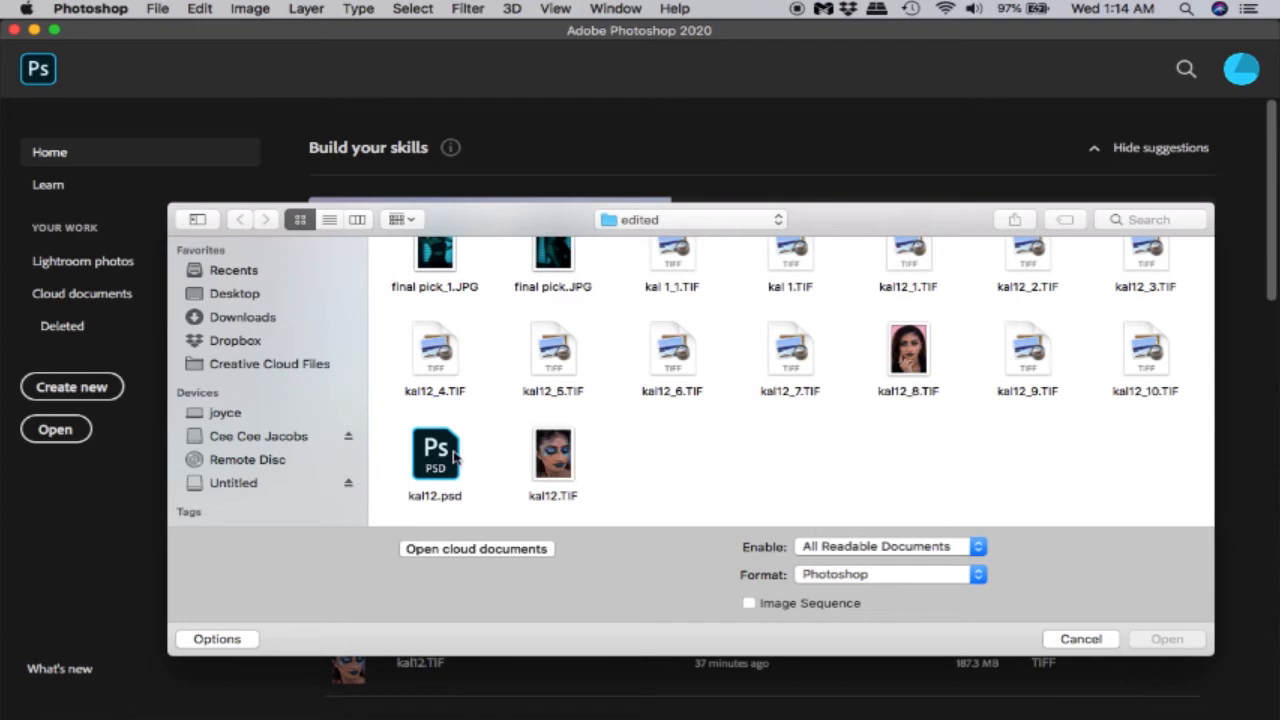
left_click(563, 452)
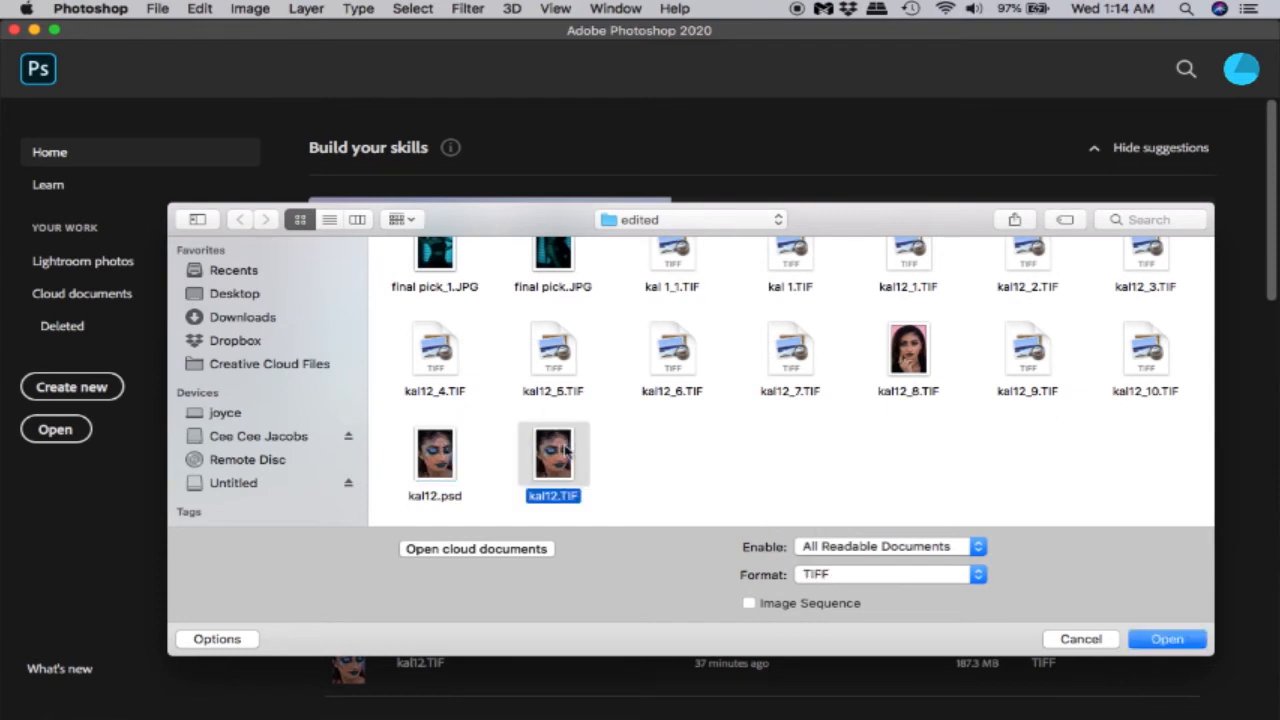
double_click(563, 452)
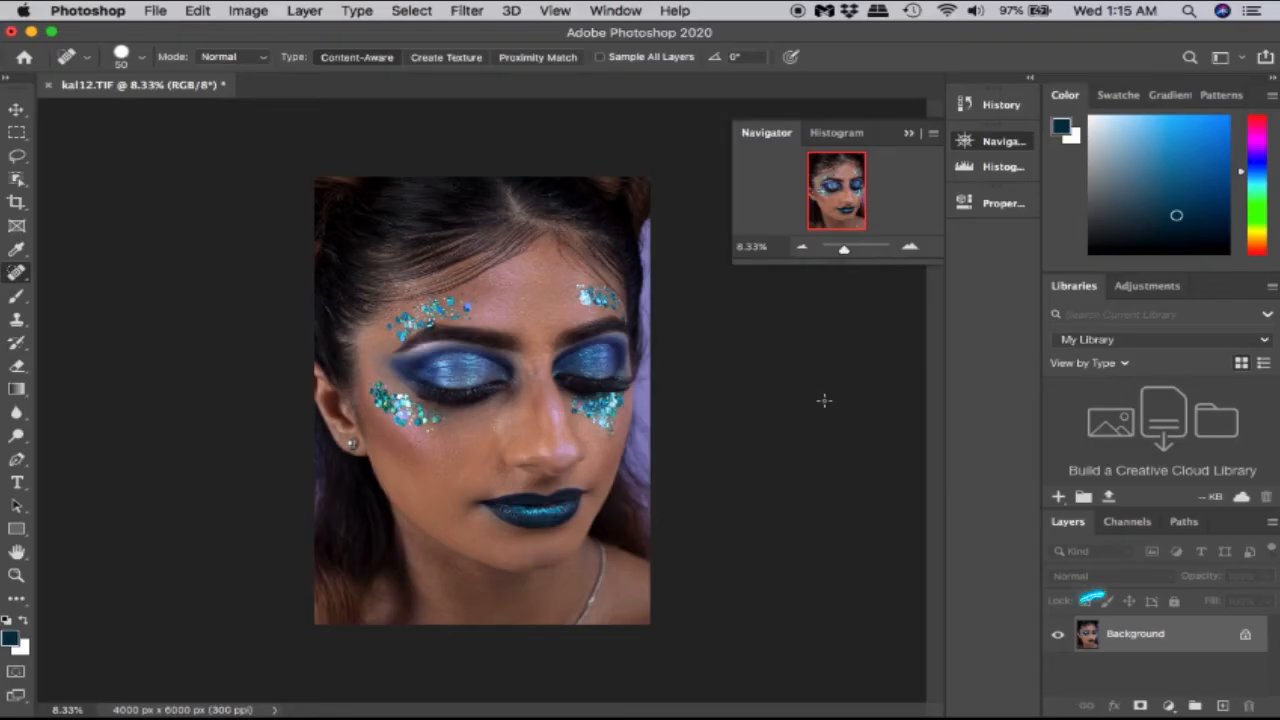
Duplicate the Background layer and use the Clone Stamp to cover the gap between the lips with lip texture
key("super+j")
left_click_drag(847, 262, 854, 250)
scroll(817, 460, "down", 5)
scroll(794, 417, "right", 5)
scroll(794, 417, "down", 1)
left_click(17, 320)
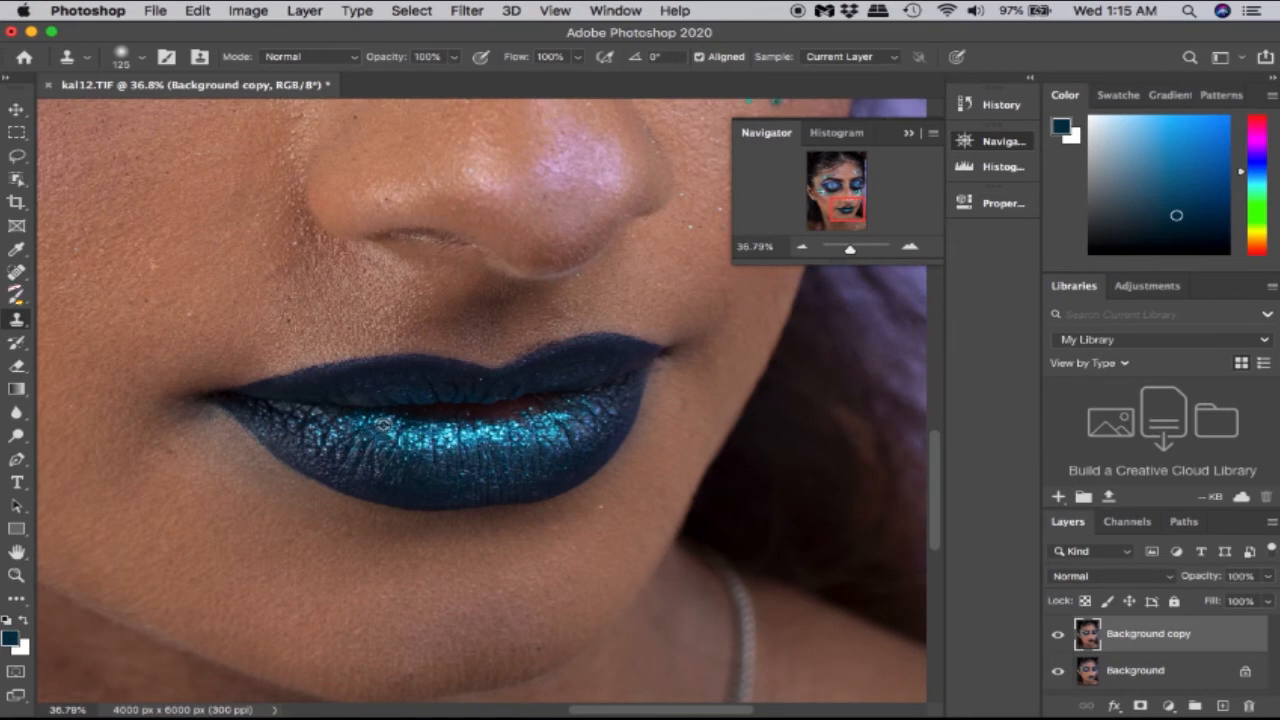
left_click(415, 424)
key("Return")
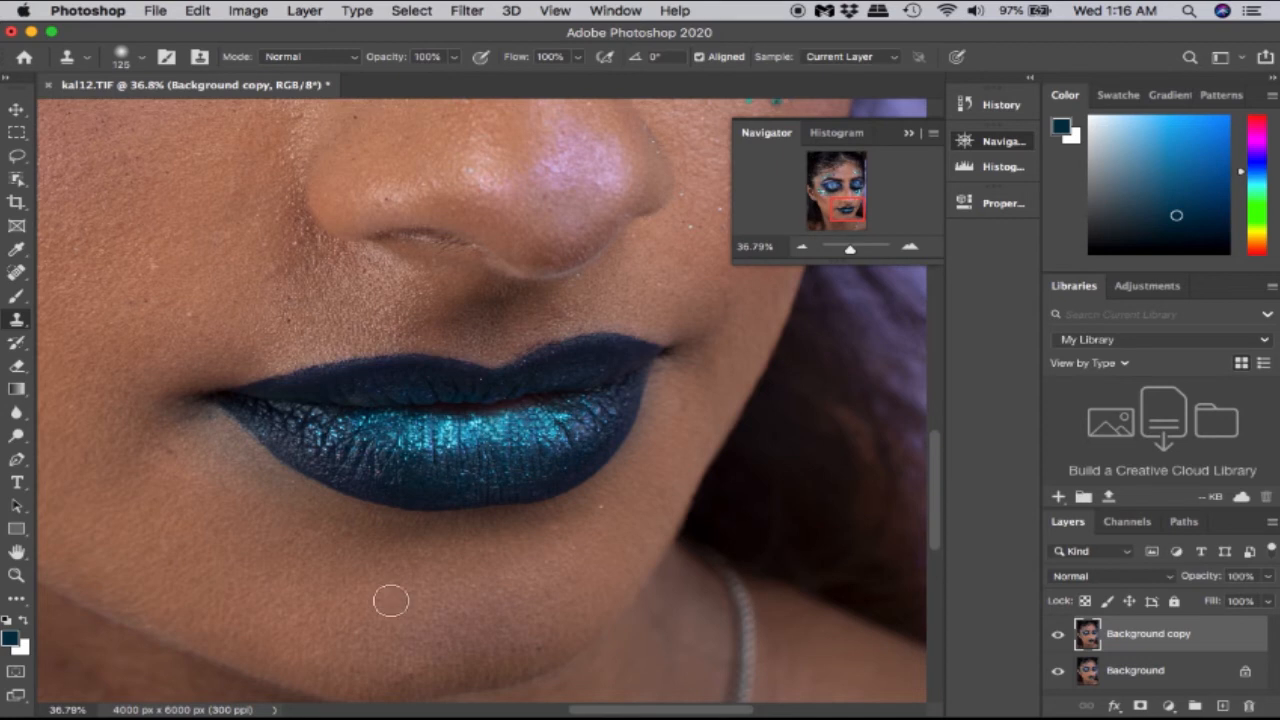
Paint over the gap between the lips with sampled dark blue at 35% opacity, using brush sizes of 125 and 175 px
key("j")
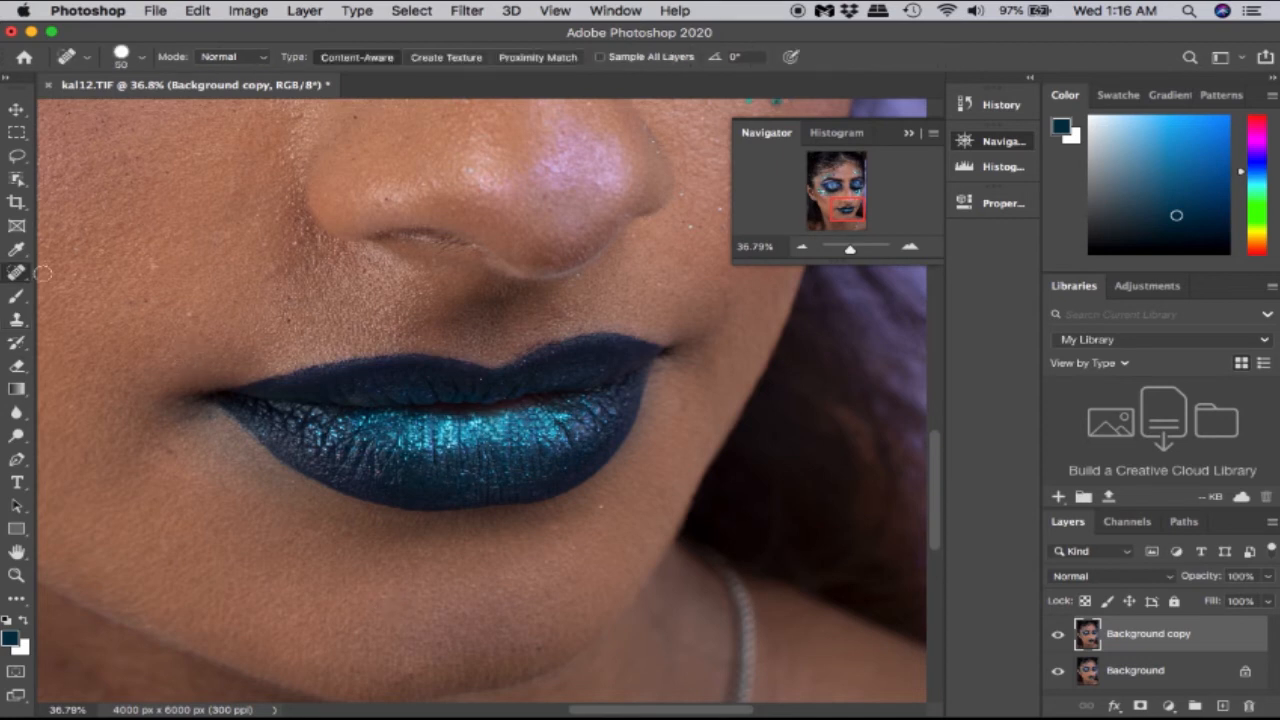
key("b")
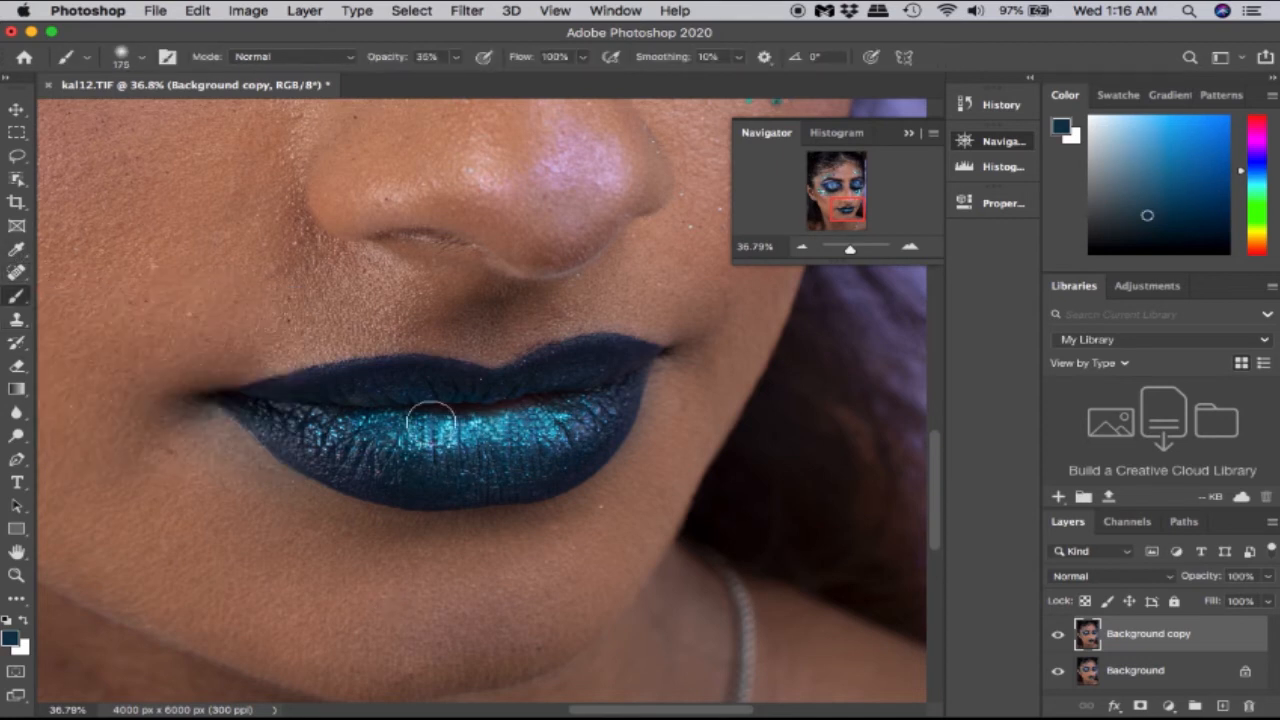
left_click(425, 453, "alt")
key("bracketleft")
key("bracketleft")
mouse_move(515, 413)
left_mouse_down()
mouse_move(449, 412)
mouse_move(559, 400)
mouse_move(404, 417)
left_mouse_up()
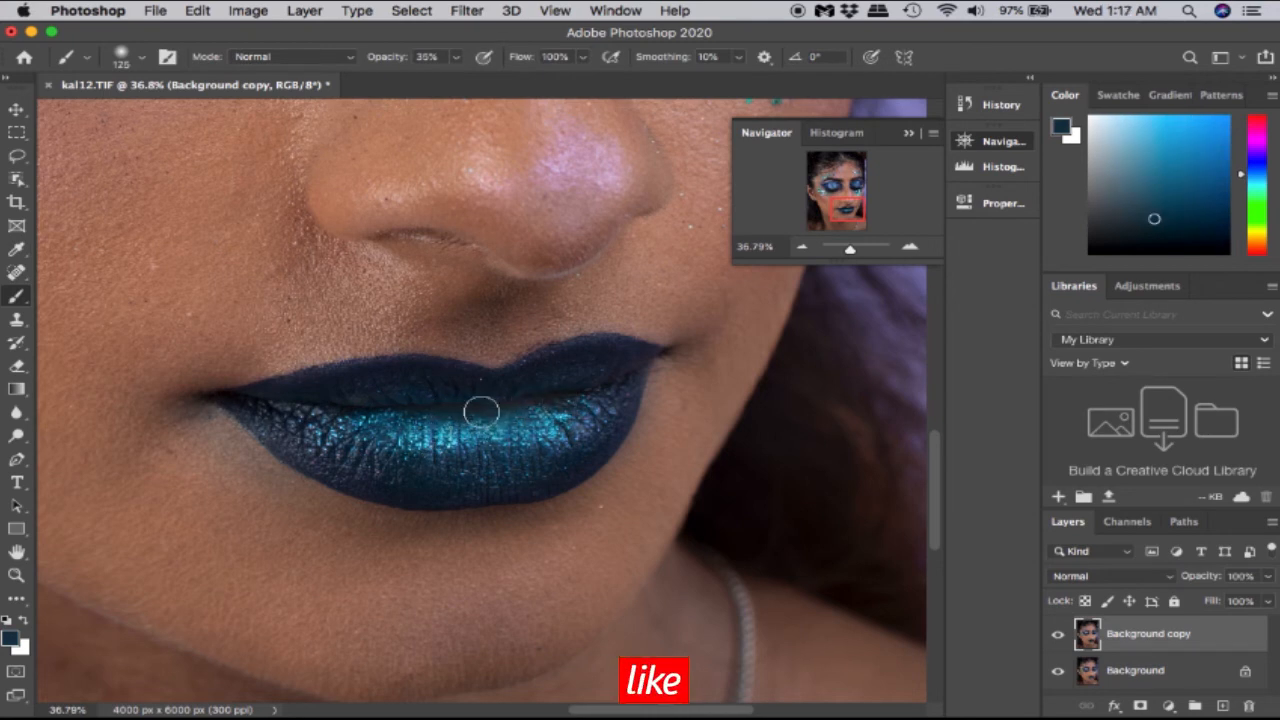
key("bracketright")
key("bracketright")
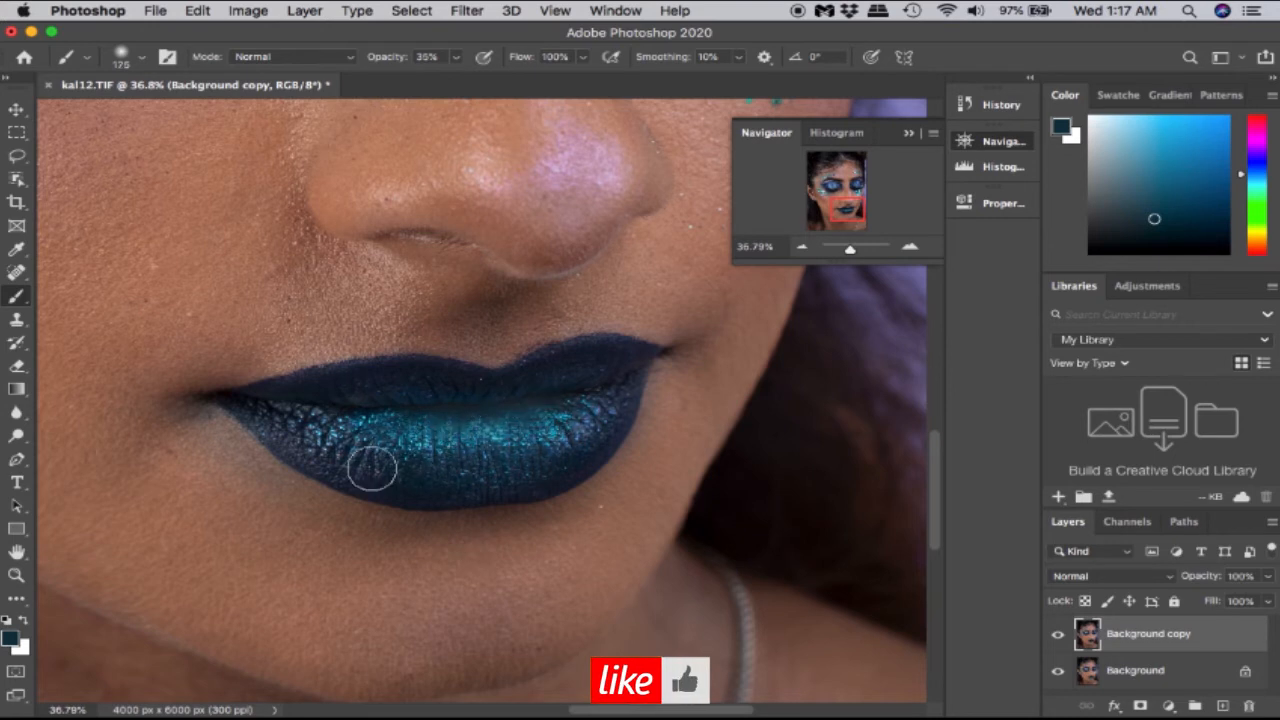
Undo the last series of brush strokes on the lips one after another
left_click_drag(850, 249, 850, 249)
left_click(192, 10)
left_click(205, 20)
left_click(192, 10)
left_click(190, 8)
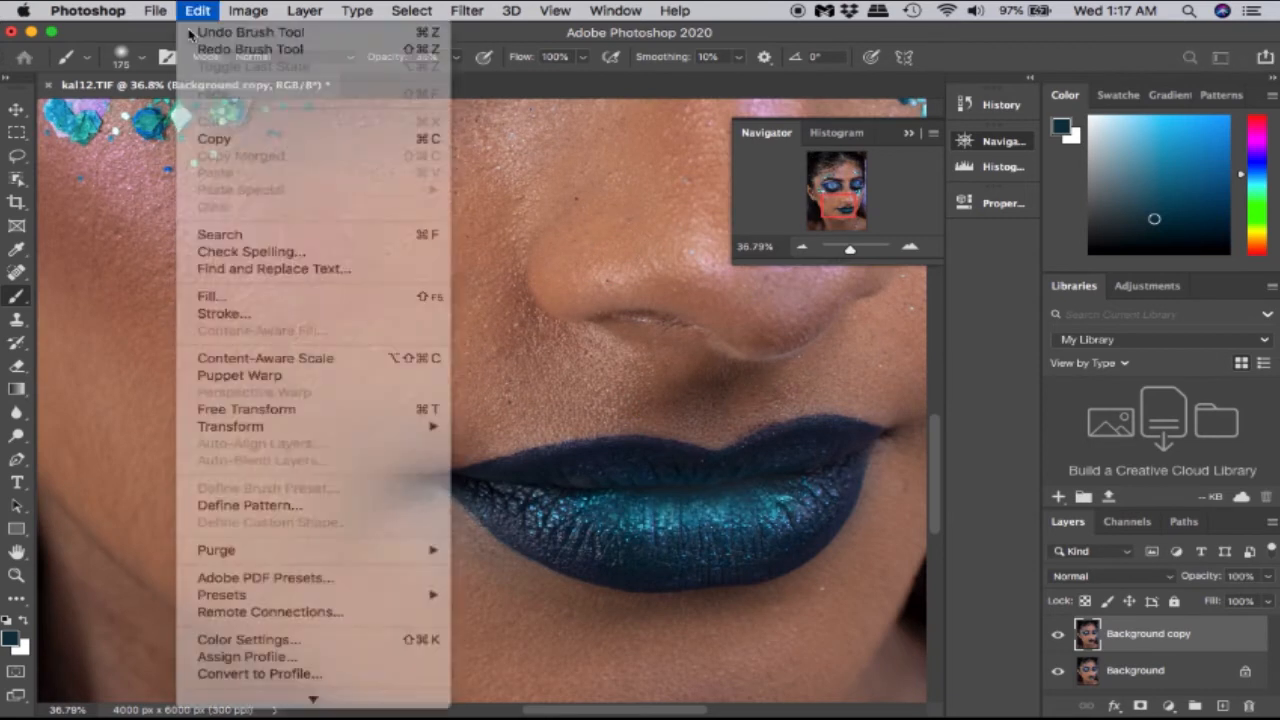
left_click(191, 12)
left_click(195, 29)
left_click(192, 10)
left_click(195, 29)
left_click(192, 10)
left_click(195, 29)
left_click(192, 10)
left_click(195, 29)
left_click(192, 10)
left_click(195, 29)
left_click(192, 10)
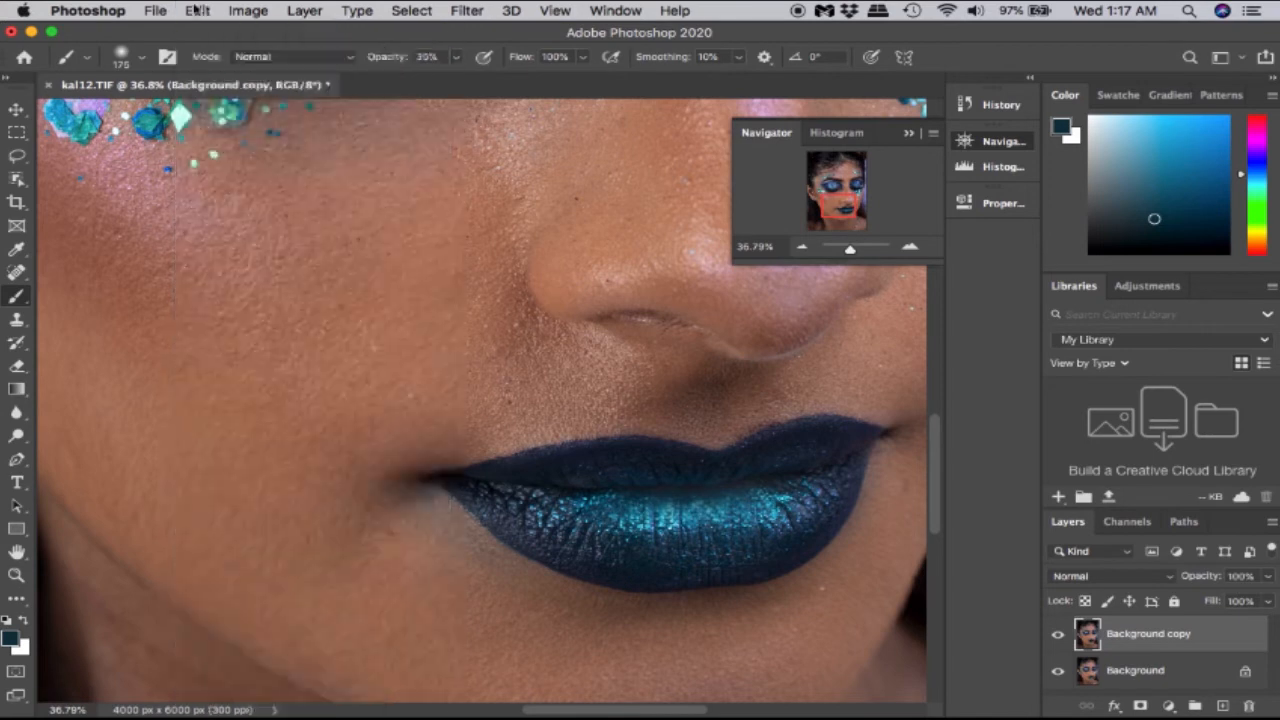
left_click(198, 30)
left_click(194, 10)
left_click(195, 29)
left_click(192, 10)
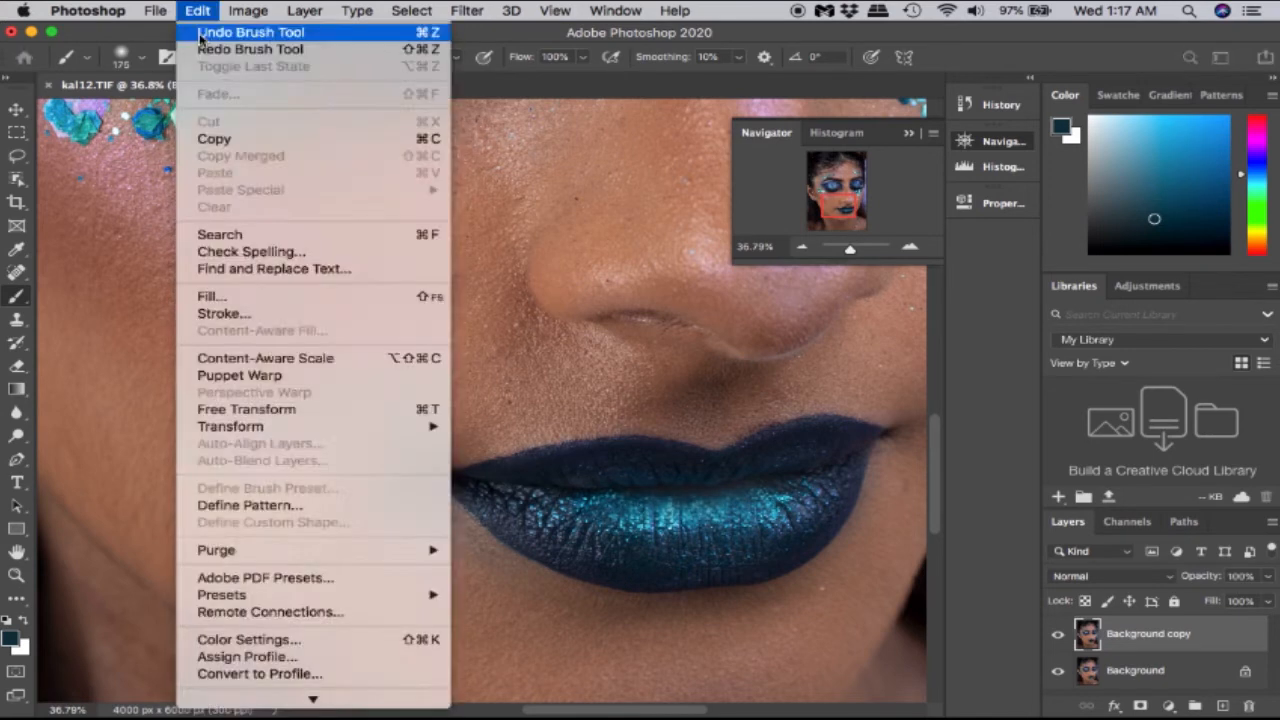
left_click(195, 29)
left_click(192, 10)
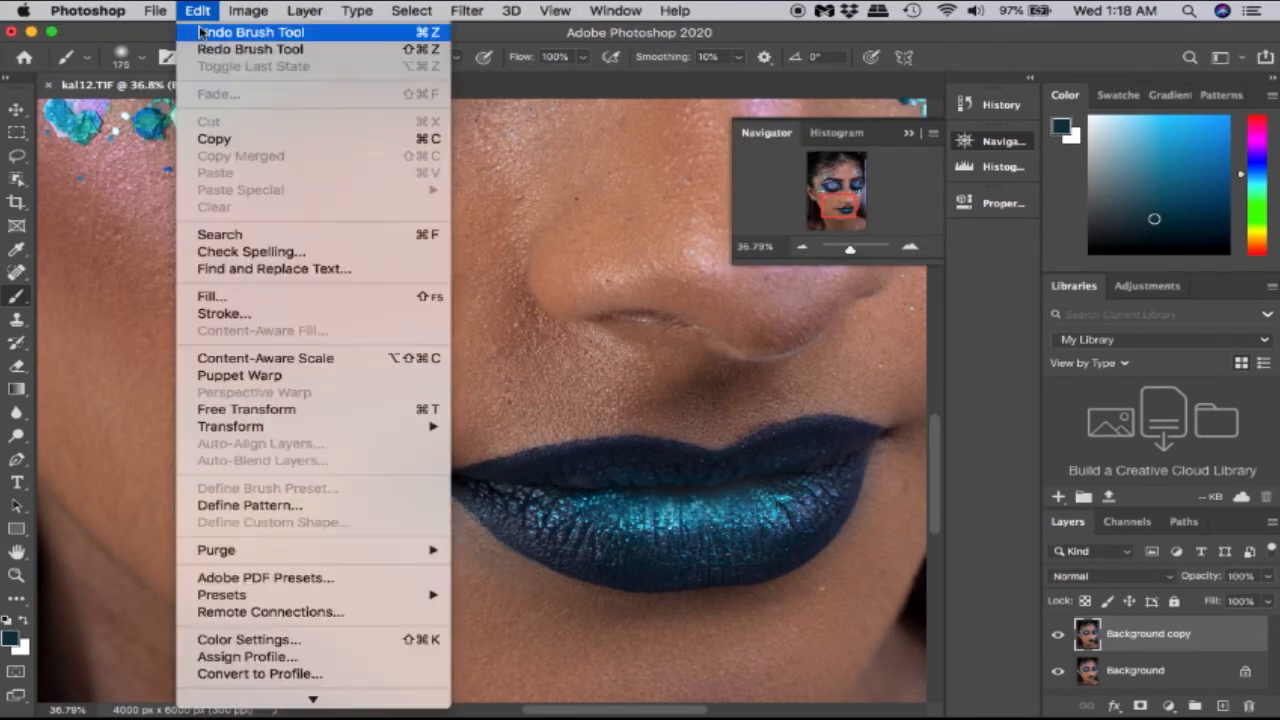
left_click(196, 29)
Examine the retouched lips within the full face and in close-up
left_click_drag(852, 252, 846, 255)
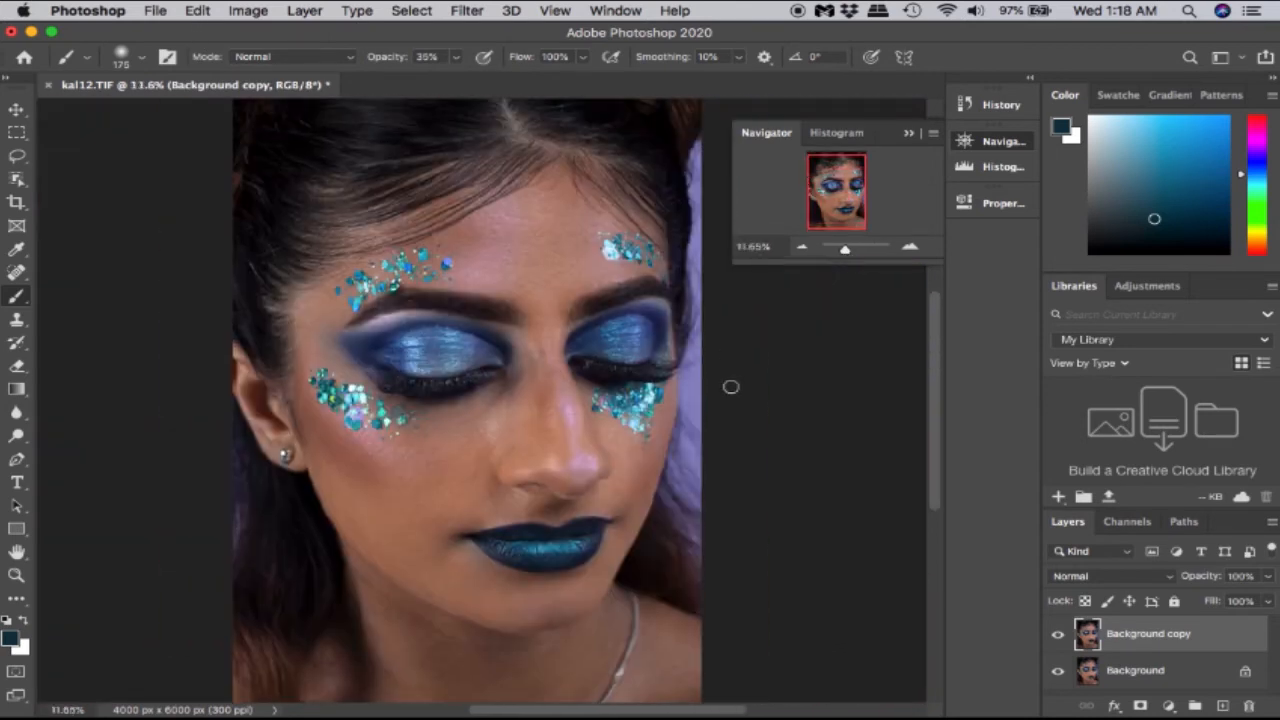
scroll(731, 387, "down", 1)
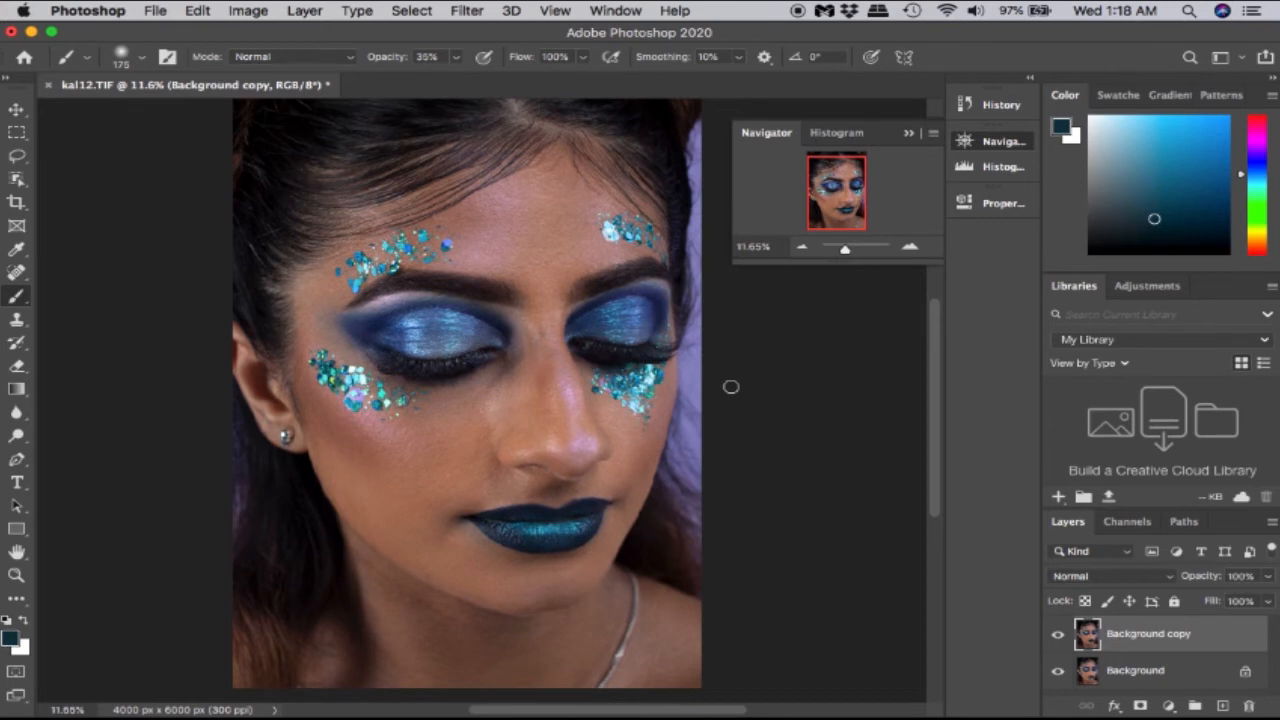
left_click_drag(846, 251, 848, 249)
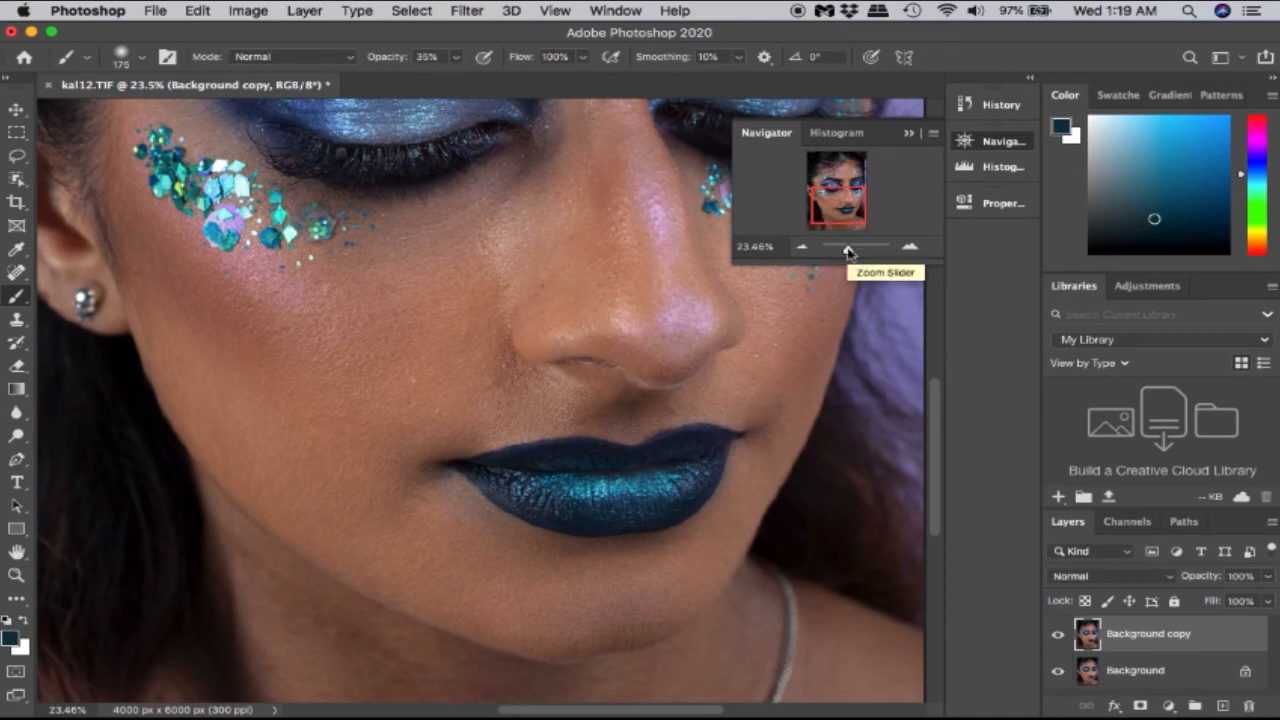
left_click_drag(849, 251, 846, 251)
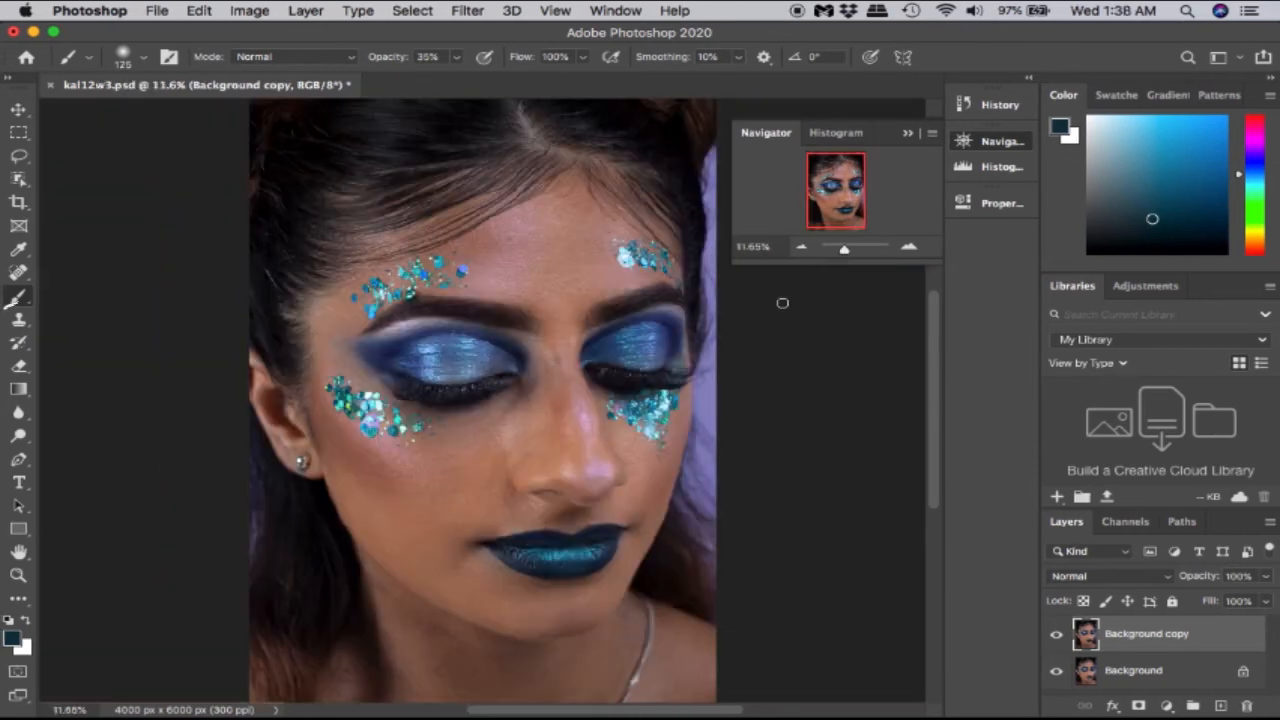
left_click_drag(843, 253, 848, 258)
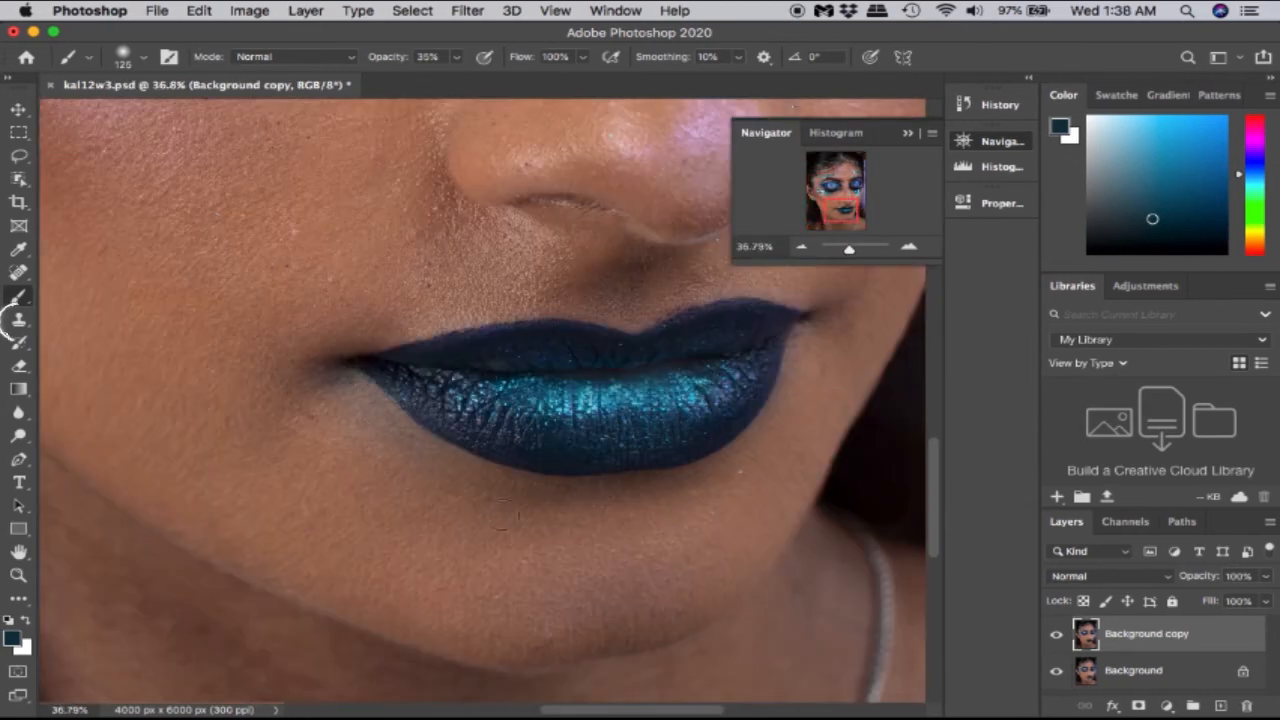
Undo the last edit and retouch the skin just below the corner of the mouth with the Clone Stamp
key("s")
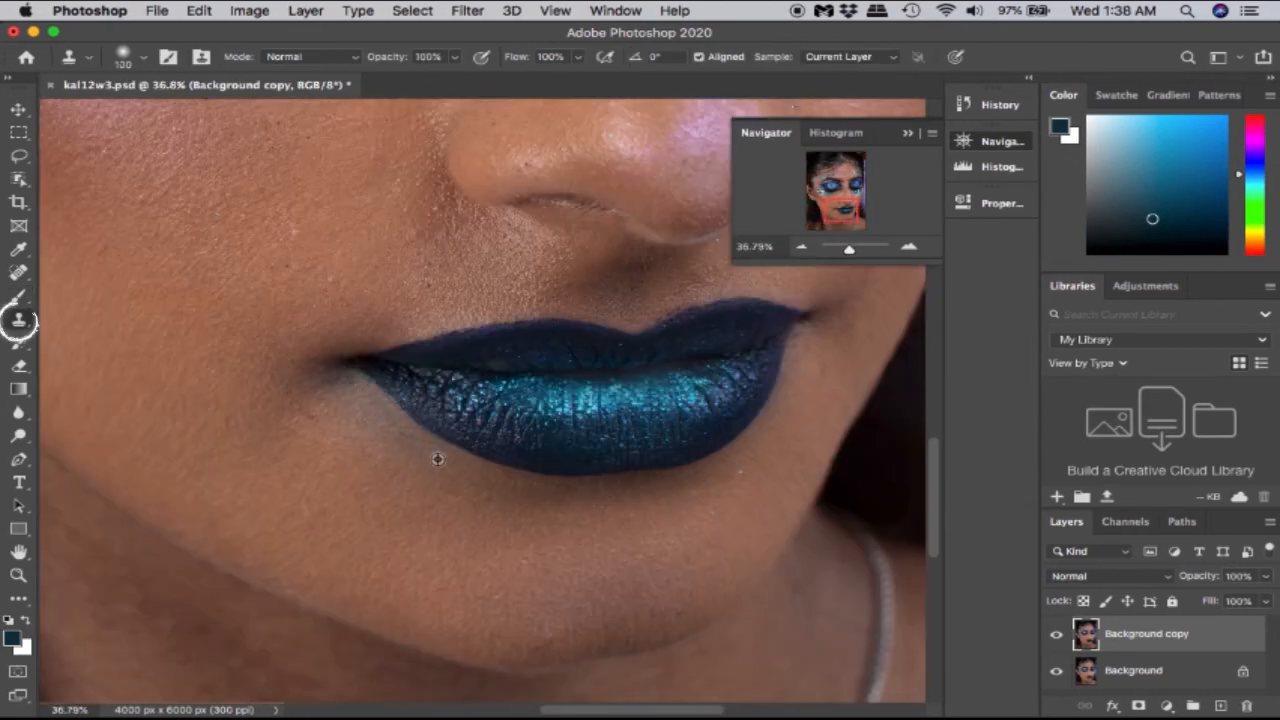
left_click(199, 11)
left_click(213, 35)
left_click_drag(351, 381, 374, 409)
Examine the skin, eye makeup and glitter across the face in close-up, then the whole portrait
scroll(445, 354, "up", 3)
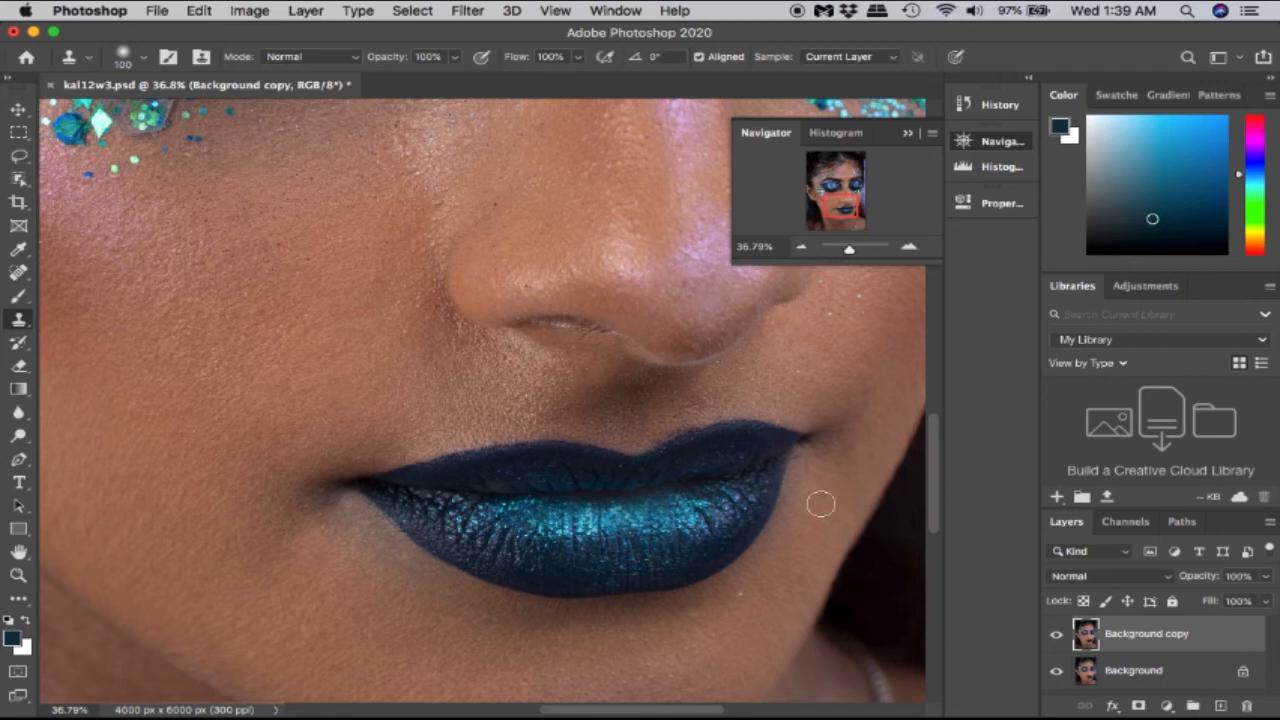
scroll(826, 496, "up", 5)
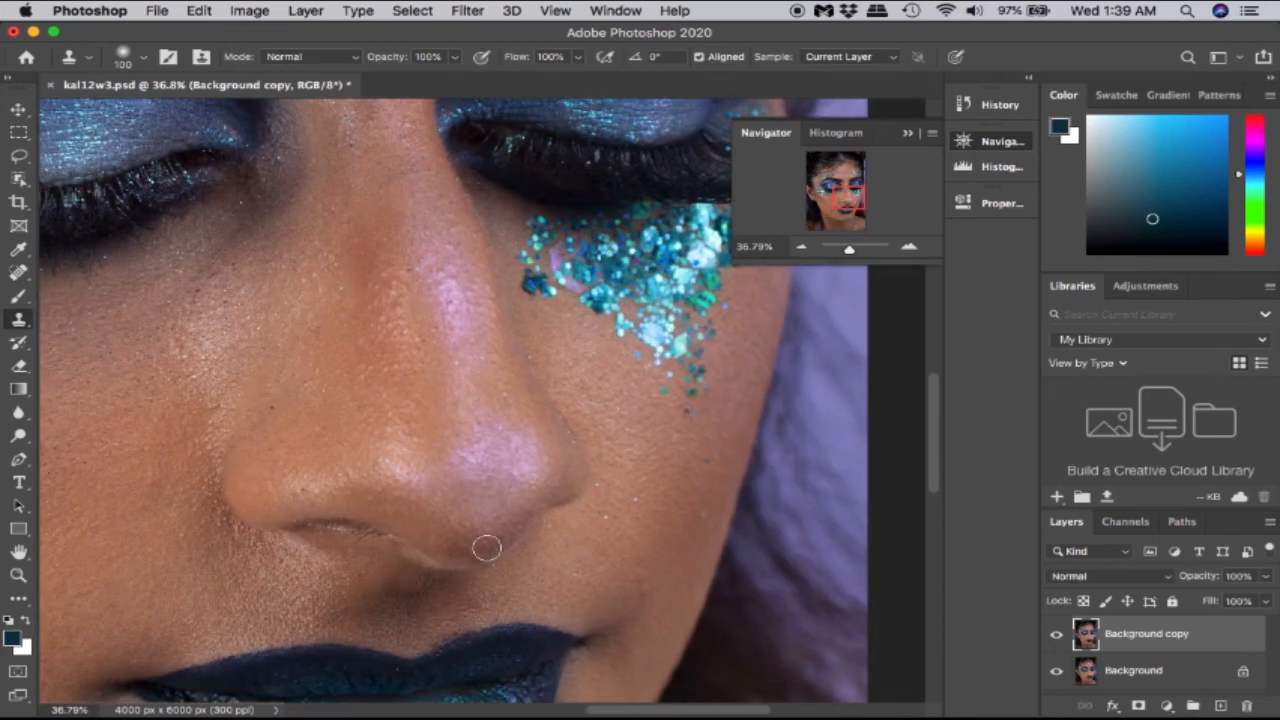
scroll(336, 313, "up", 10)
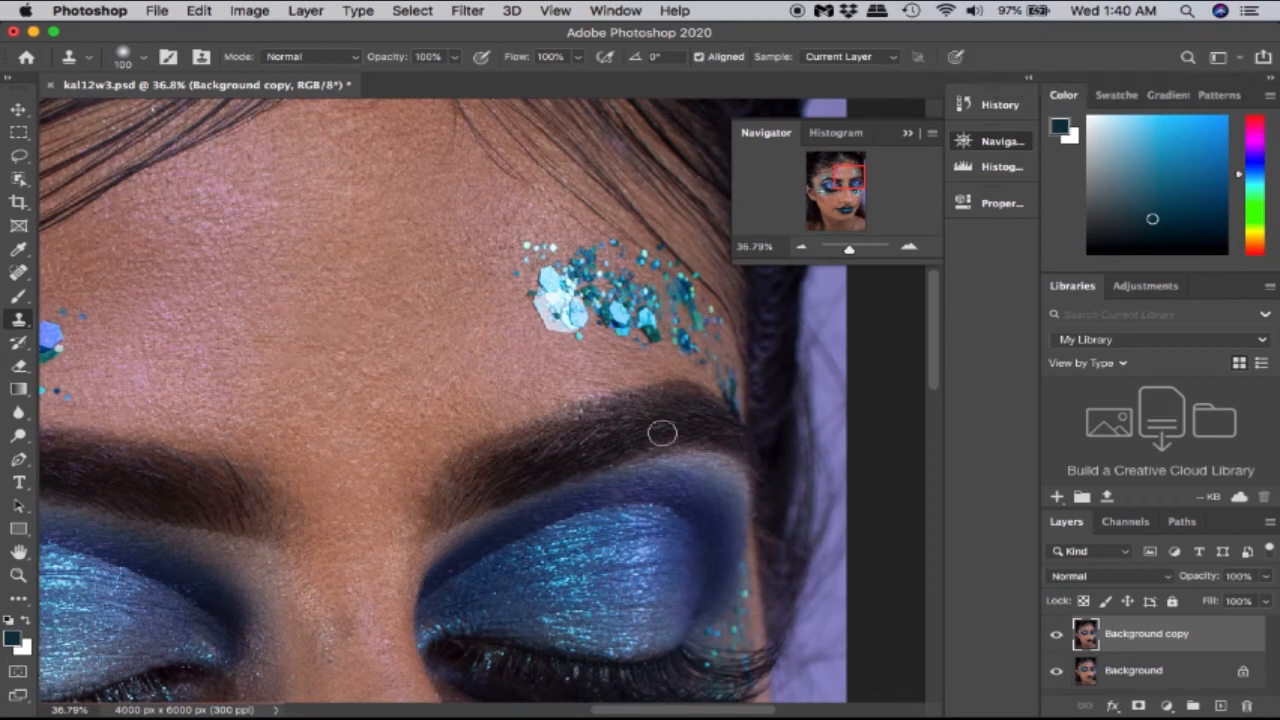
scroll(492, 478, "down", 8)
scroll(500, 266, "down", 5)
scroll(500, 266, "left", 4)
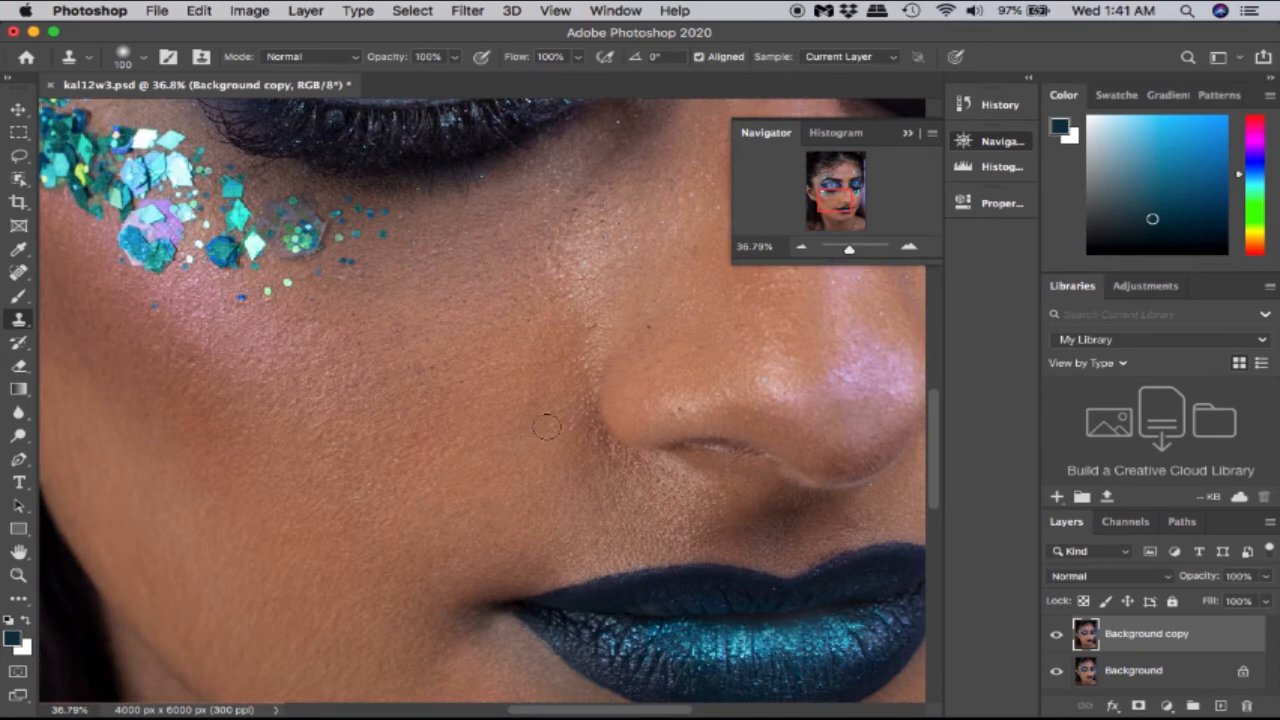
scroll(400, 400, "up", 3)
scroll(445, 550, "down", 5)
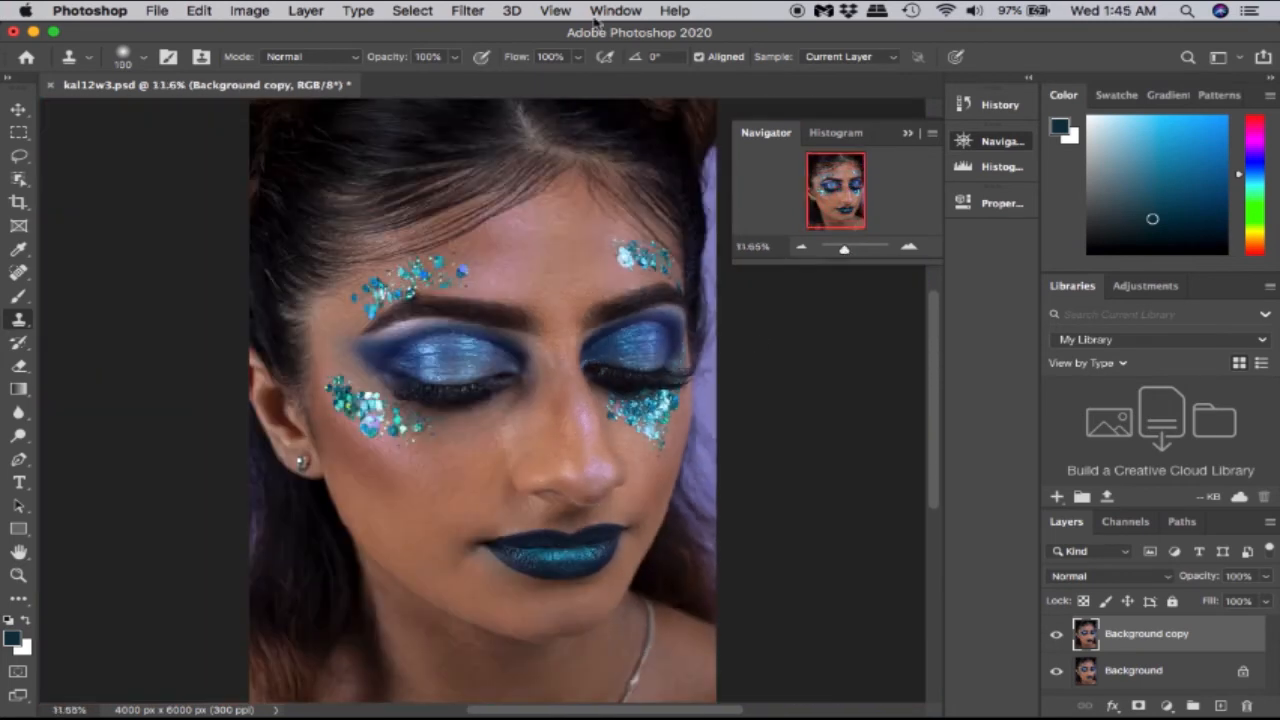
Apply a Surface Blur with a radius of 5 pixels and a threshold of 15 levels to the Background copy layer
left_click(467, 10)
mouse_move(486, 220)
left_click(765, 400)
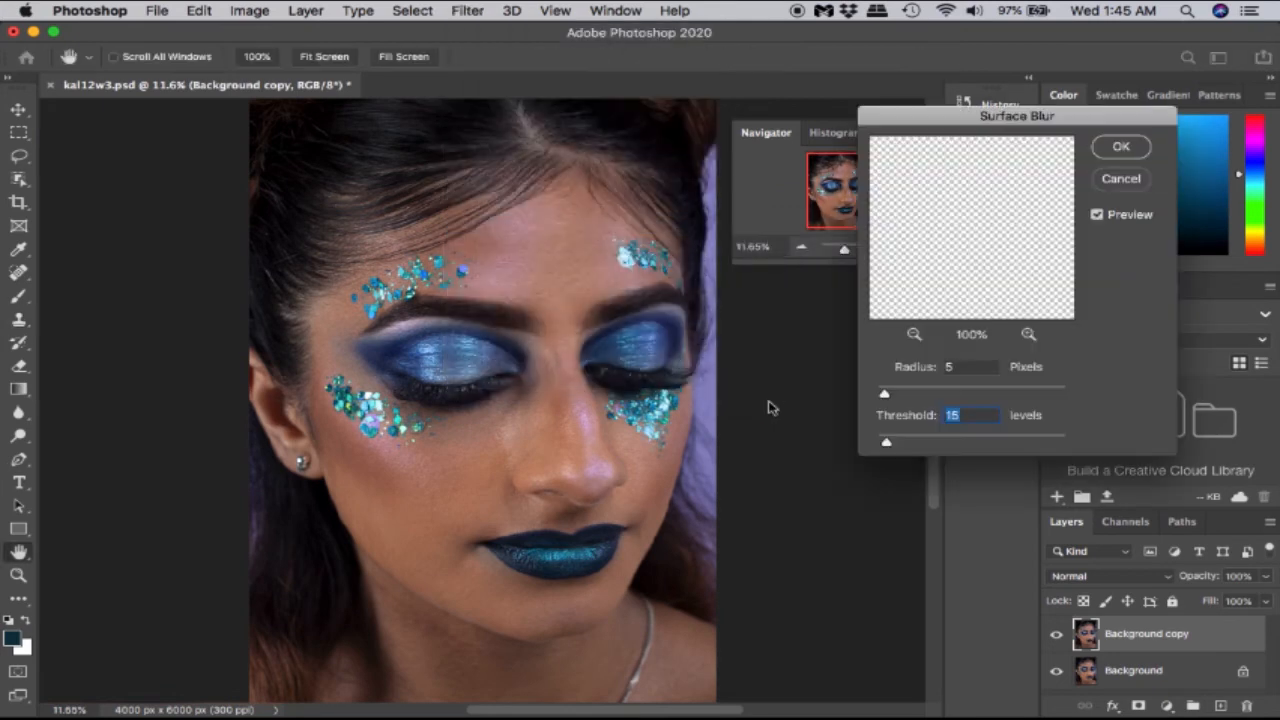
left_click(1118, 147)
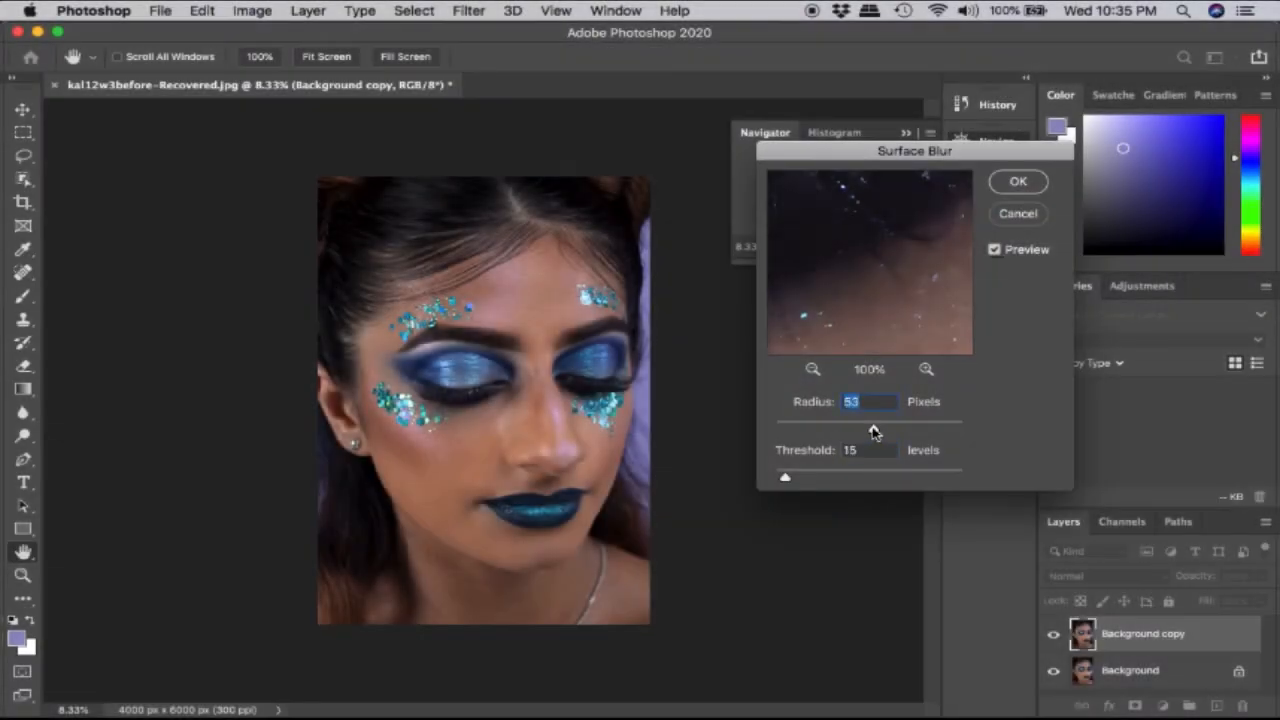
Try out different Radius and Threshold settings for the Surface Blur on the portrait
left_click_drag(873, 431, 932, 431)
left_click_drag(785, 478, 843, 480)
left_click_drag(777, 431, 799, 429)
left_click_drag(857, 478, 944, 481)
left_click_drag(804, 476, 786, 477)
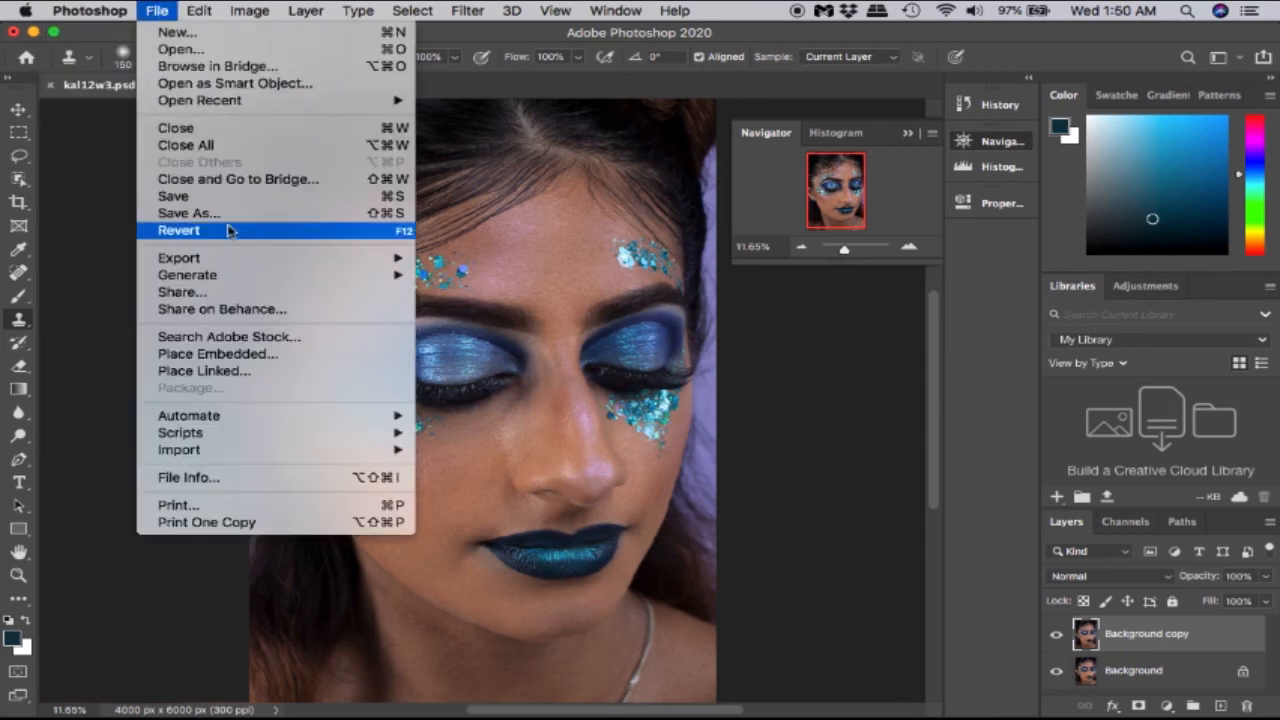
Save the layered document on the computer as 5.psd in the edited folder, with Maximize Compatibility on
left_click(190, 213)
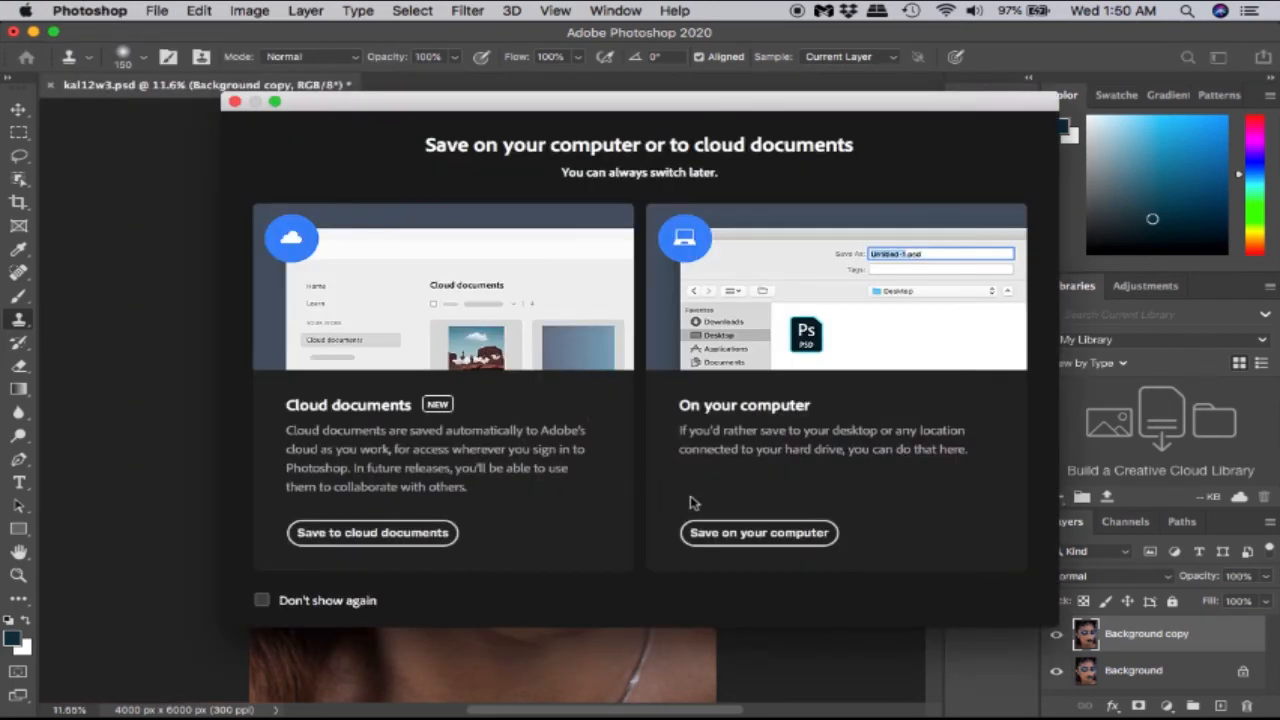
left_click(745, 540)
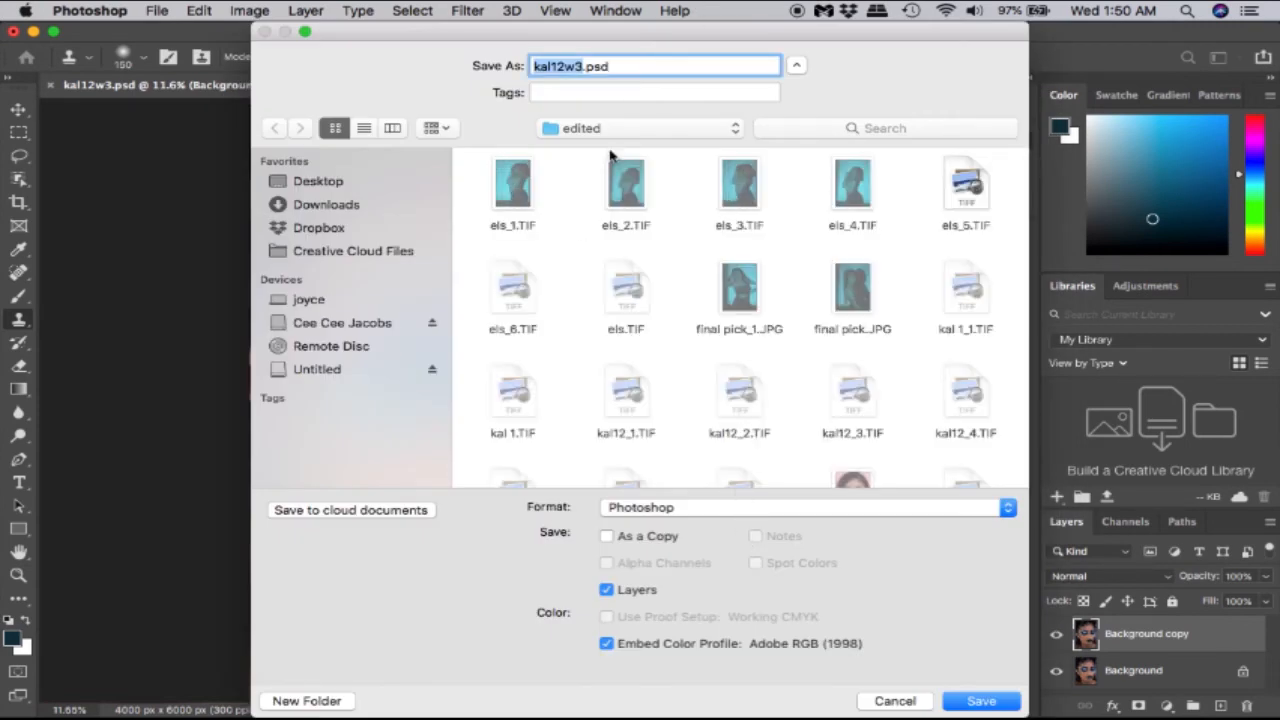
left_click(975, 701)
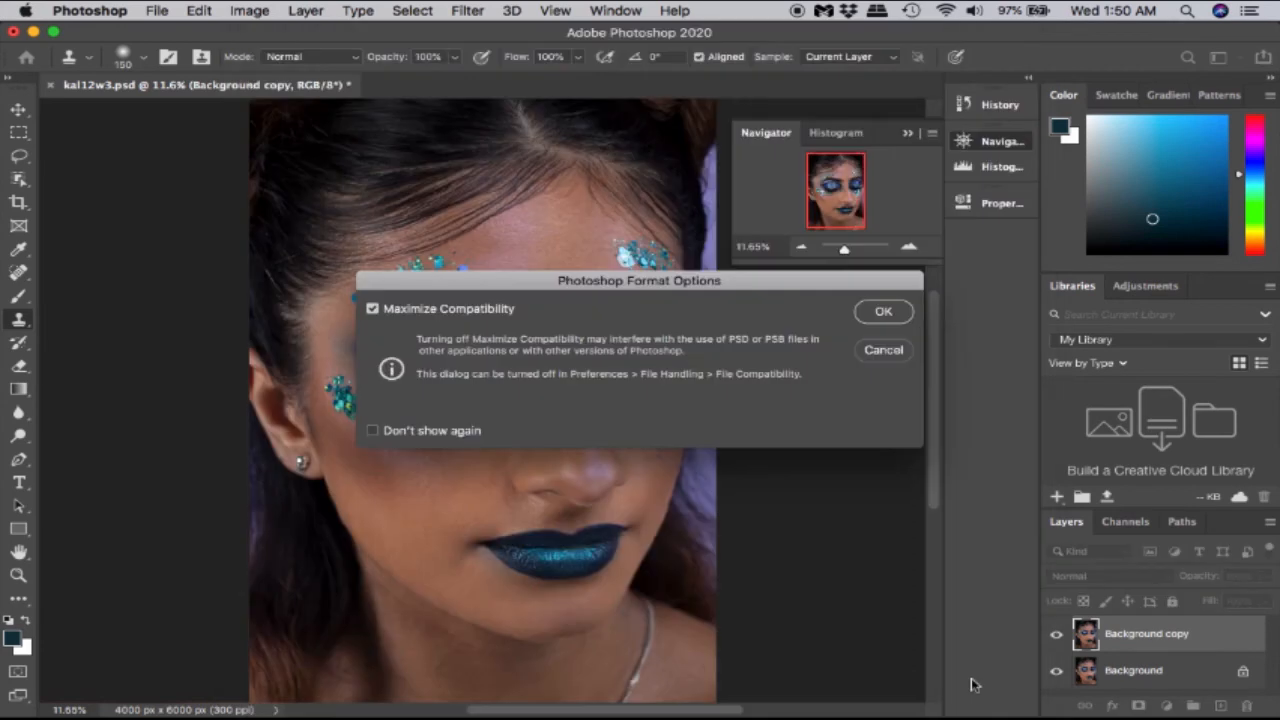
left_click(884, 312)
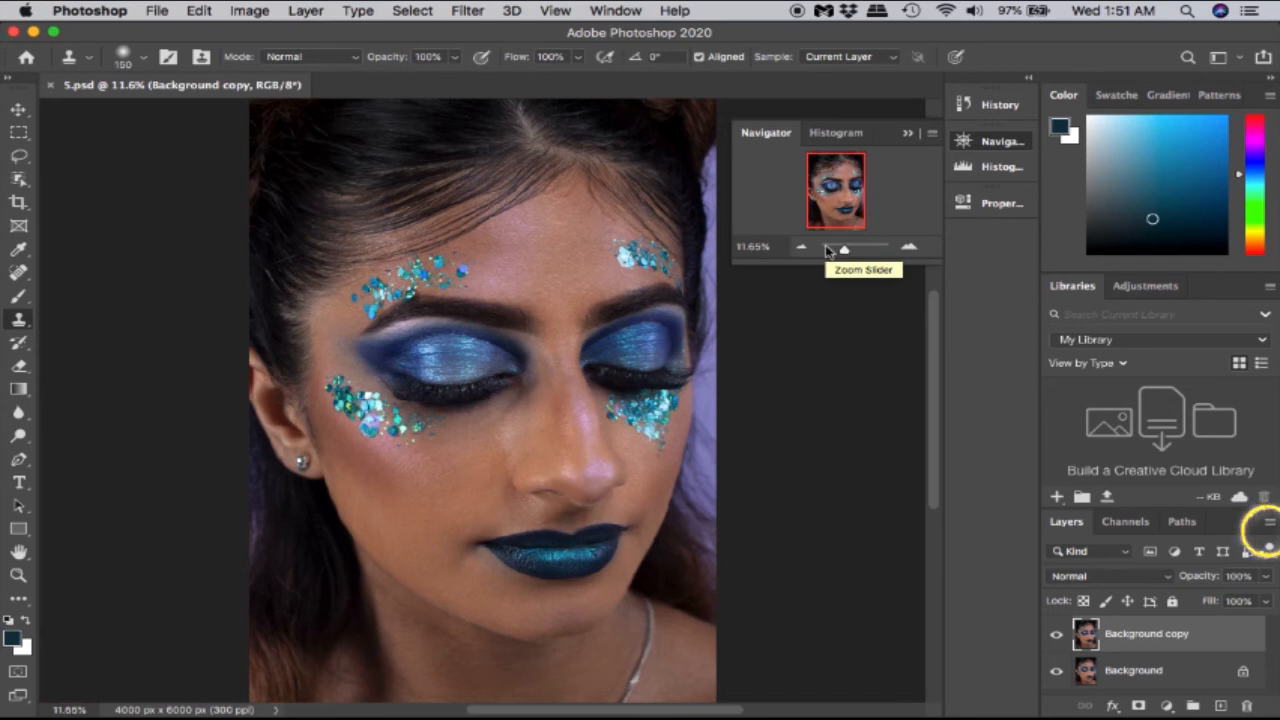
Flatten the image and save it on the computer as 5.jpg in JPEG format in the edited folder
left_click(1268, 520)
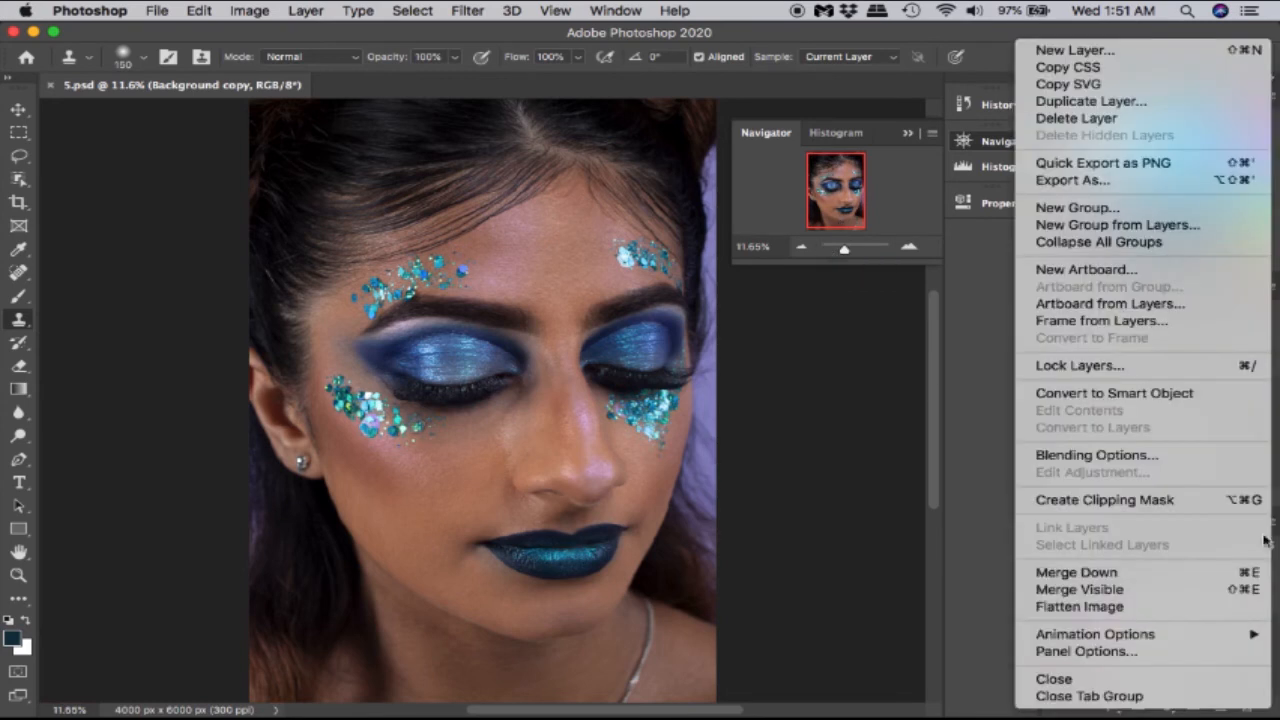
left_click(1220, 606)
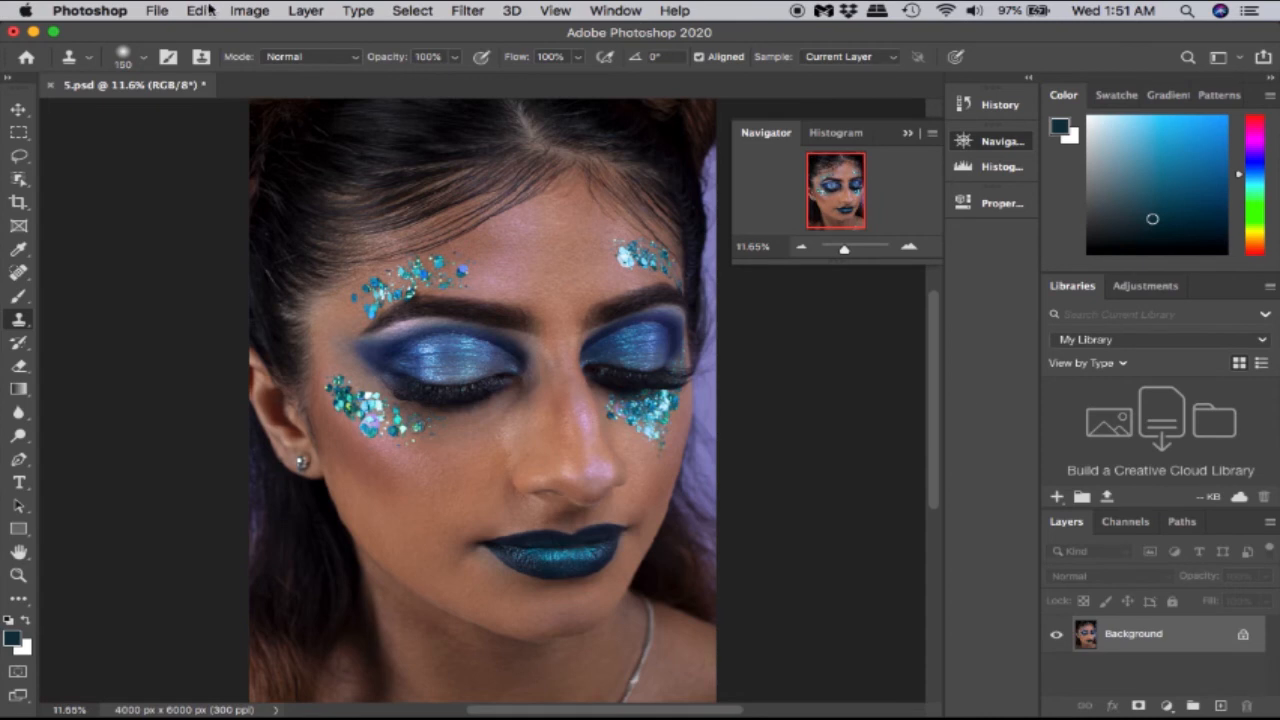
left_click(157, 10)
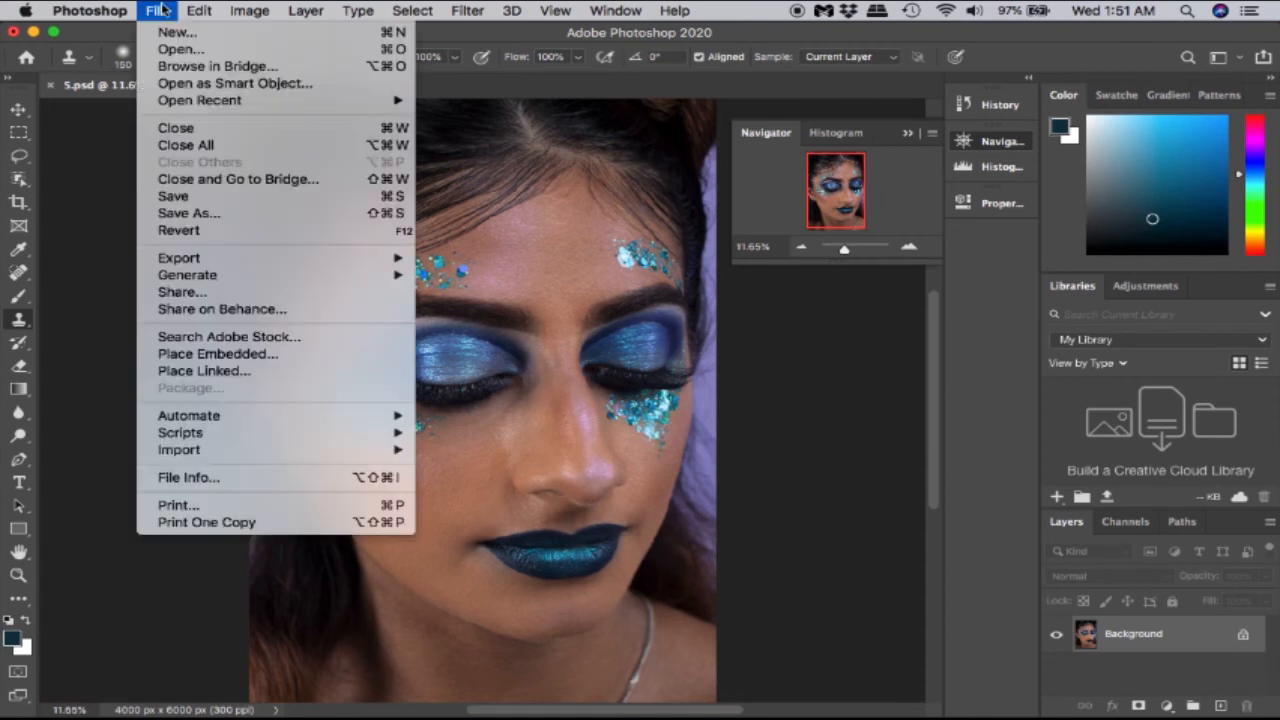
left_click(190, 213)
left_click(729, 537)
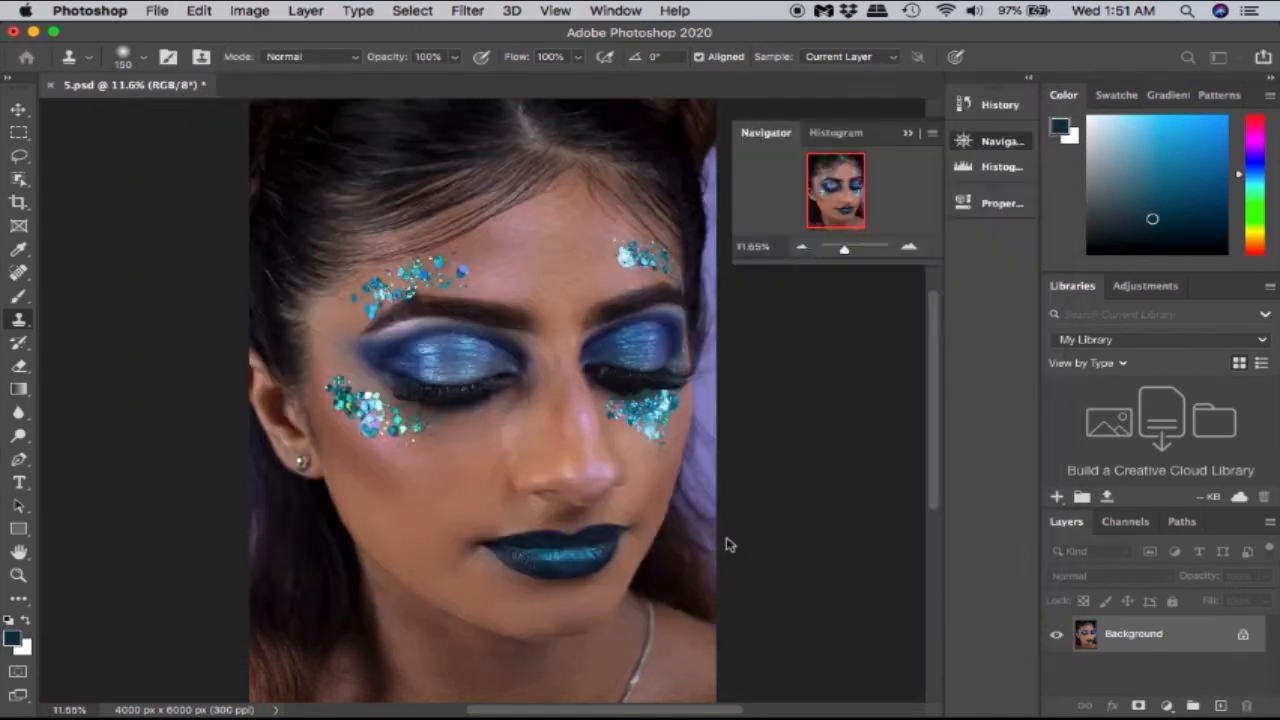
left_click(766, 506)
left_click(770, 622)
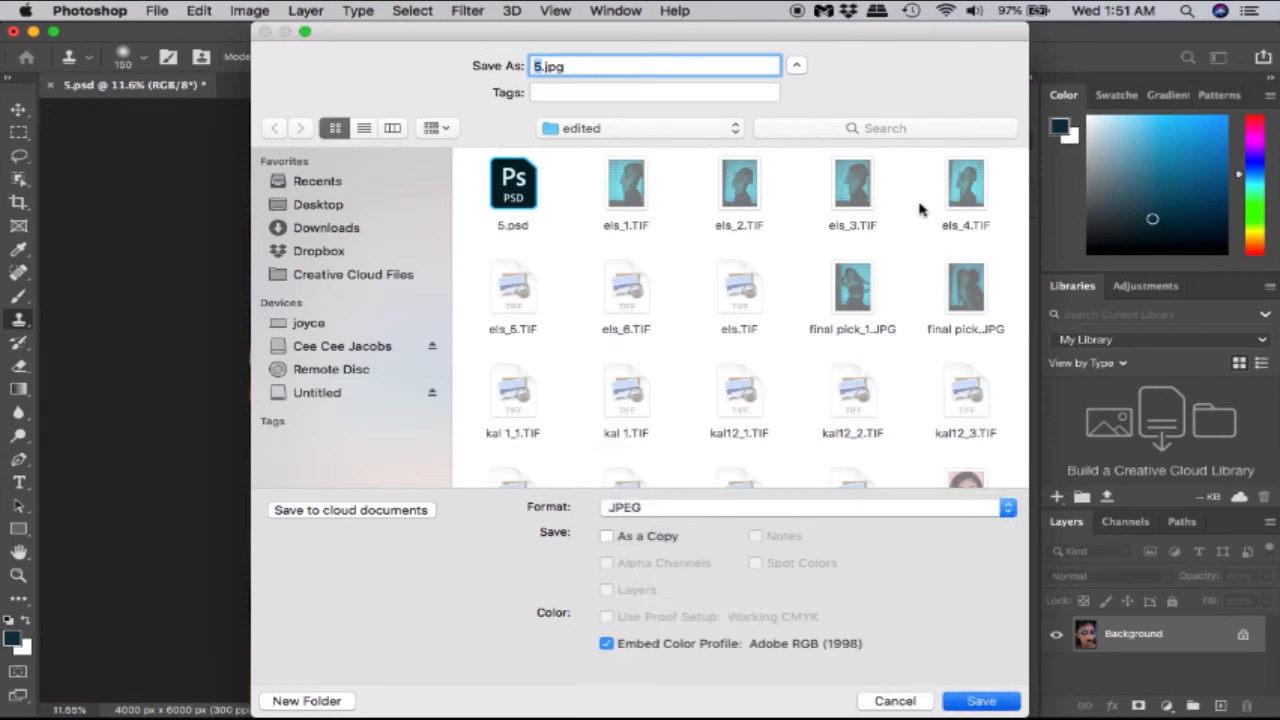
key("Return")
left_click(778, 189)
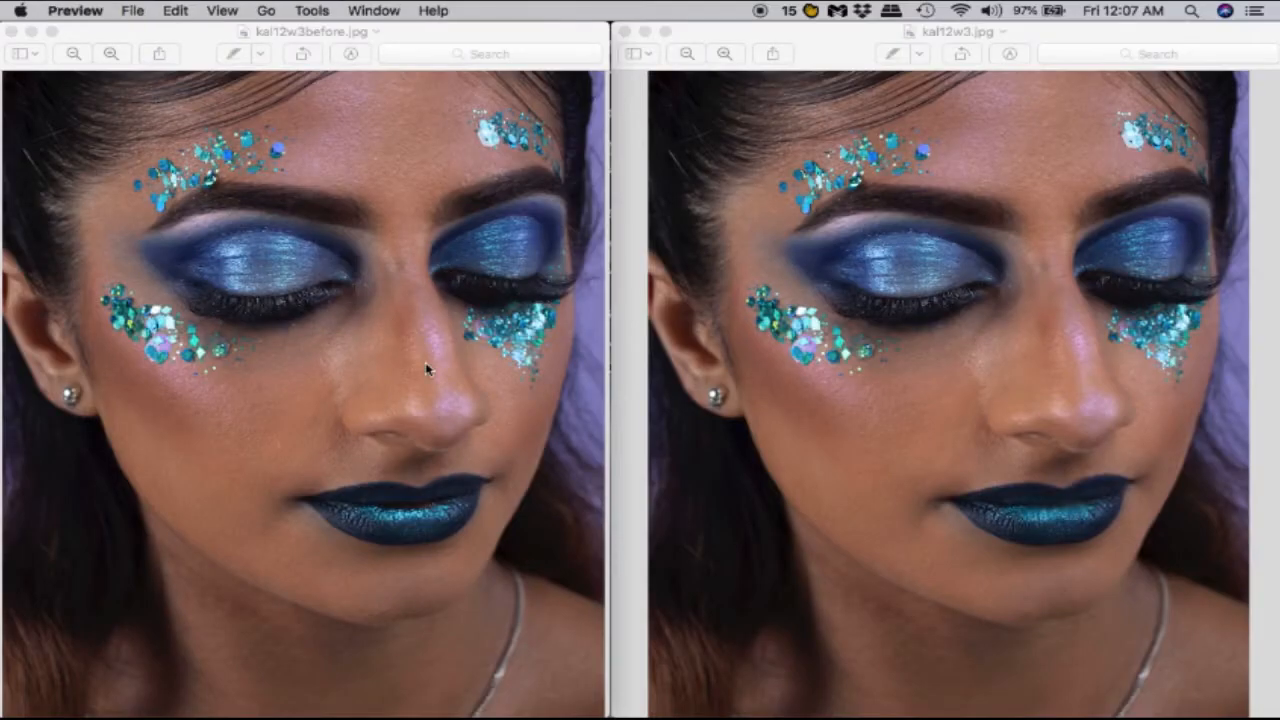
Compare the lips in close-up between kal12w3before.jpg and kal12w3.jpg side by side in Preview
scroll(385, 592, "up", 3)
scroll(385, 592, "up", 4)
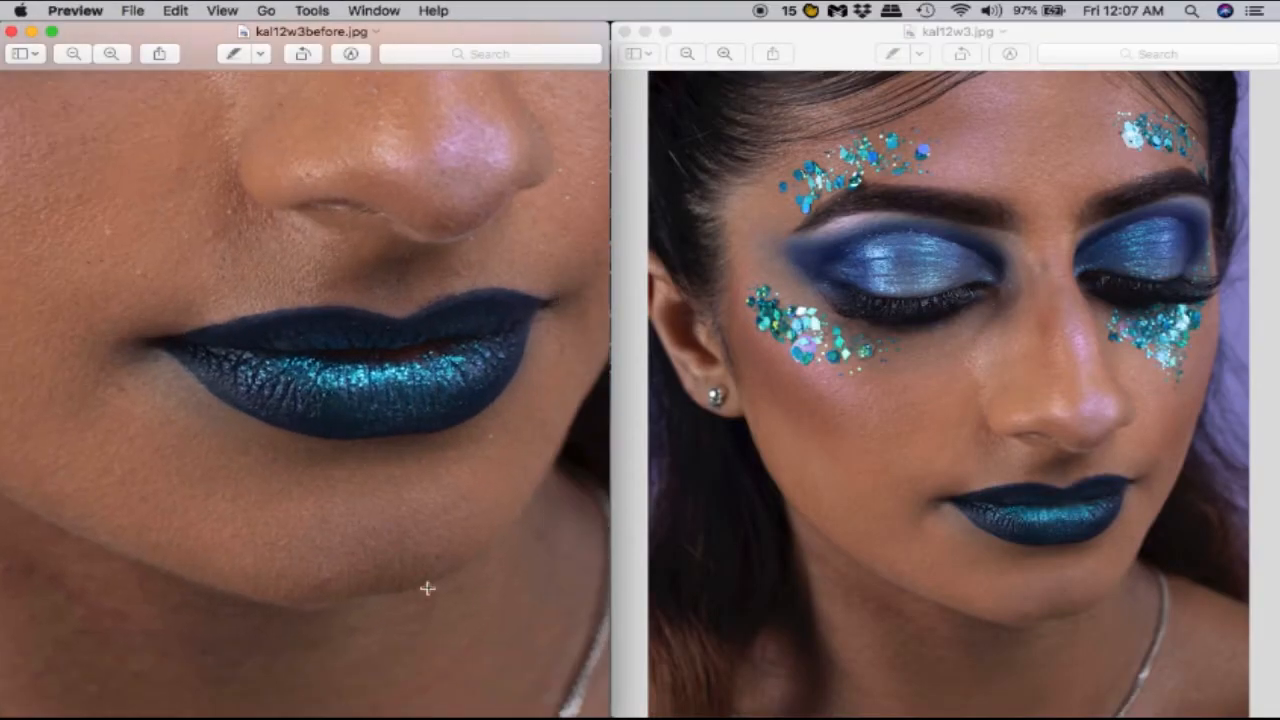
left_click(1000, 457)
scroll(1000, 457, "up", 4)
scroll(1180, 429, "up", 6)
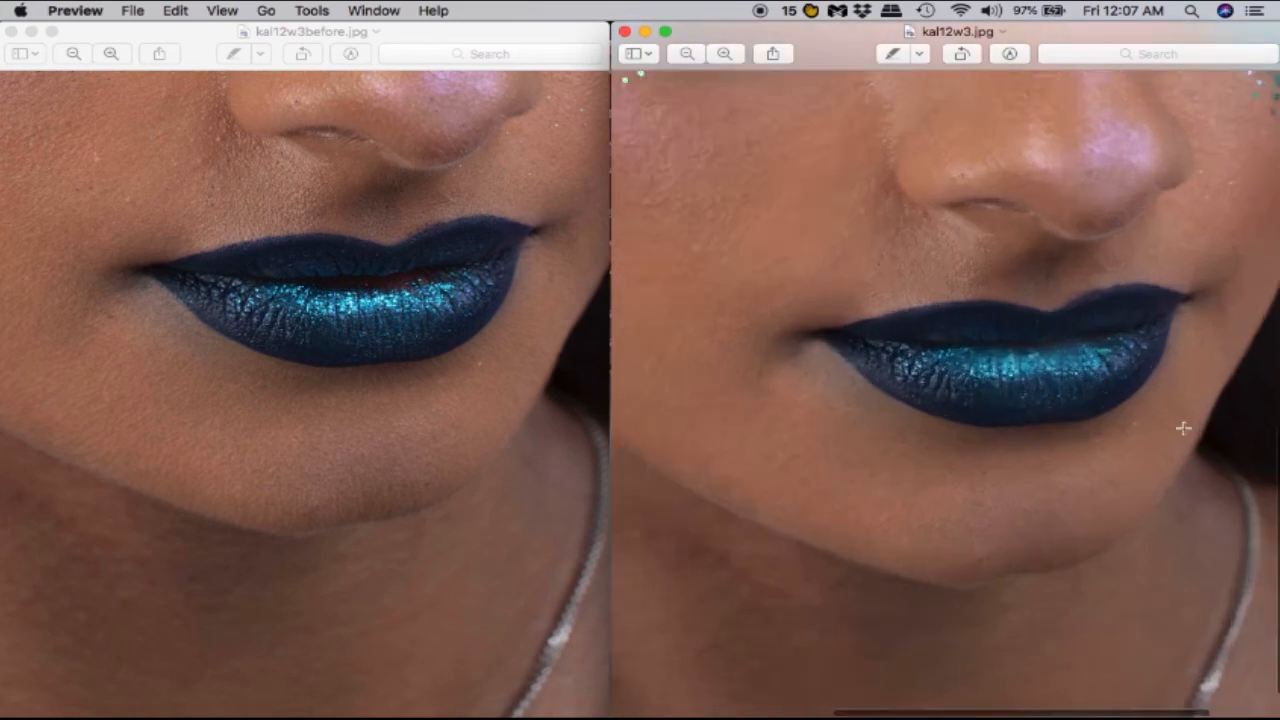
scroll(1186, 398, "down", 2)
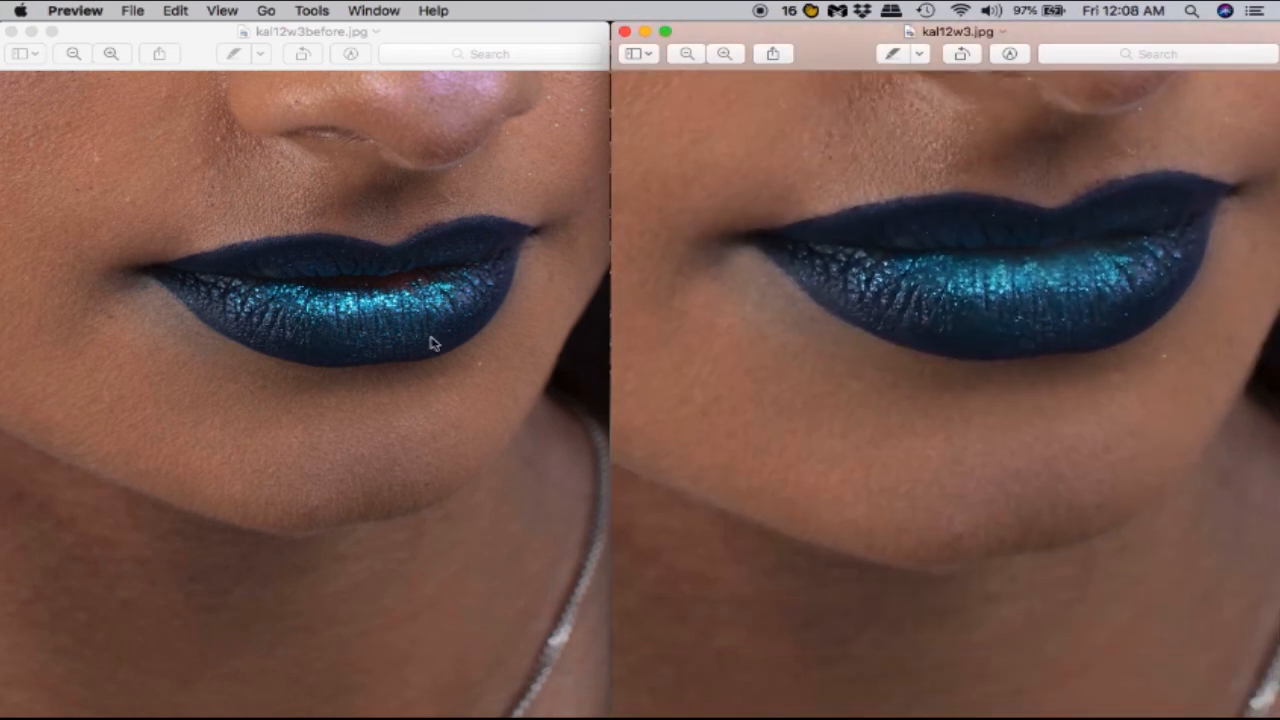
left_click(509, 394)
scroll(423, 346, "up", 5)
scroll(463, 513, "right", 2)
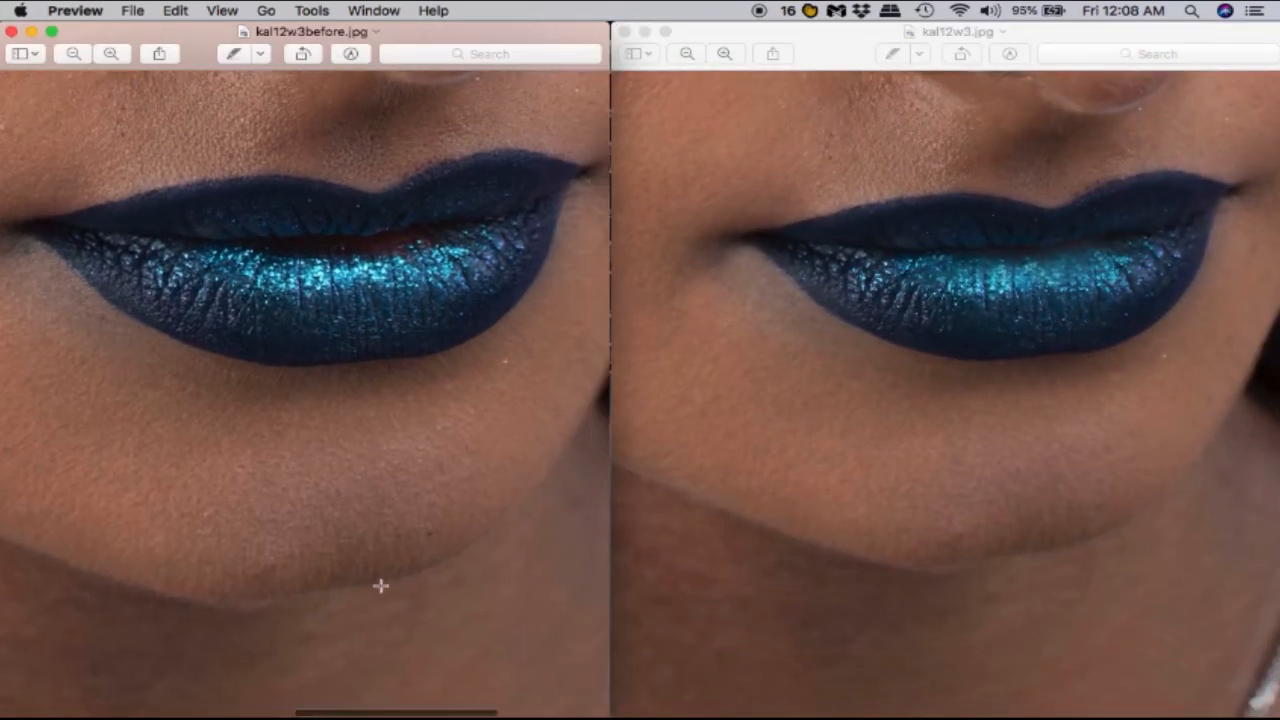
scroll(497, 360, "up", 3)
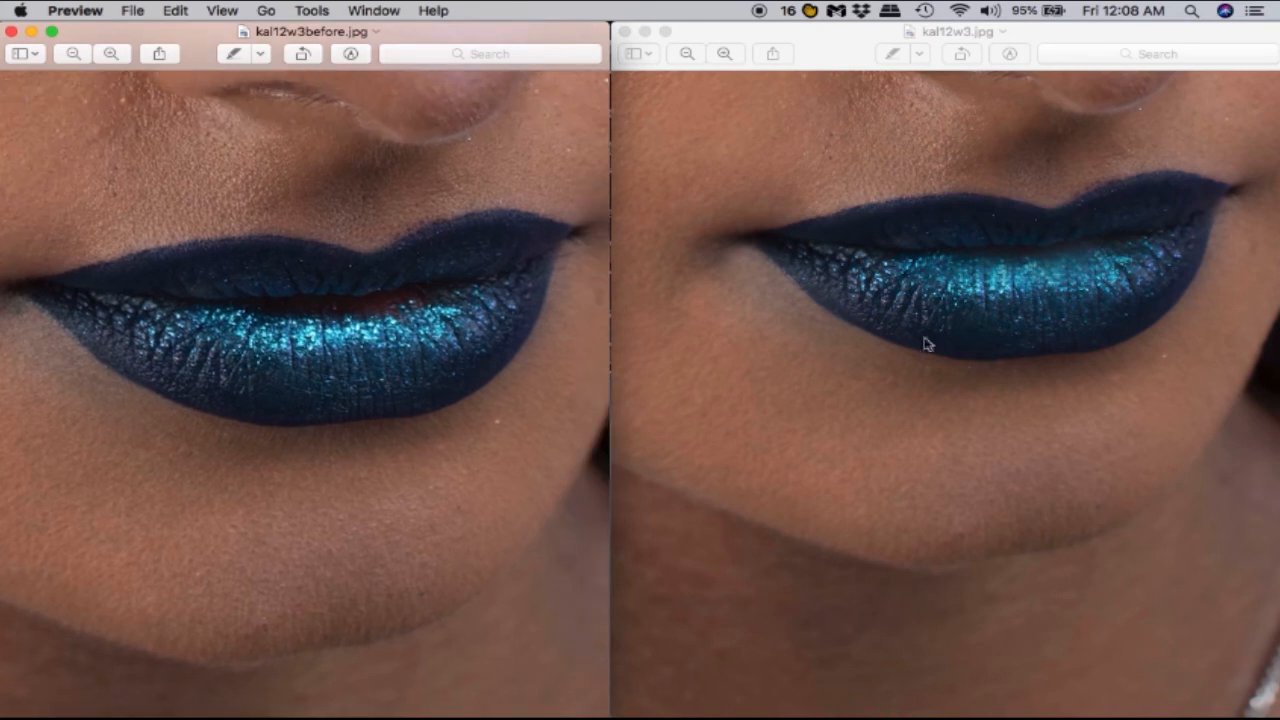
left_click(886, 360)
scroll(886, 357, "up", 5)
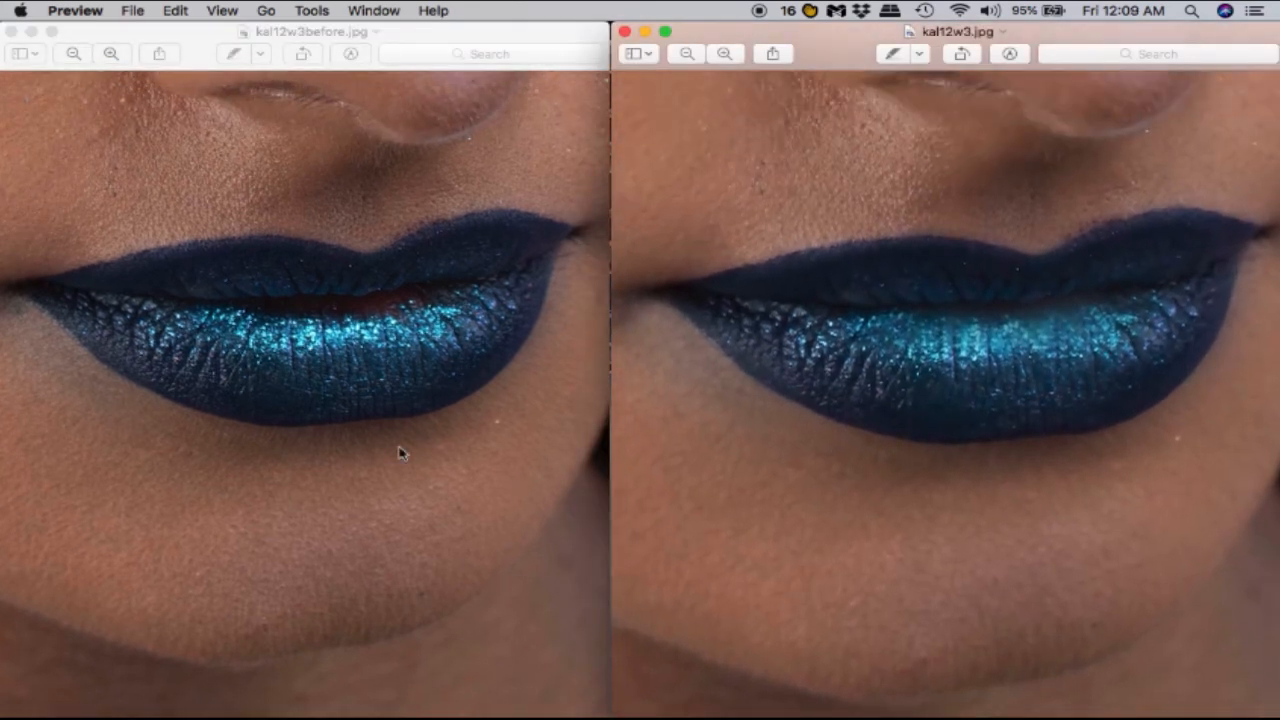
Compare the full face in the original and retouched portraits at a similar zoom
scroll(400, 440, "down", 5)
scroll(400, 430, "up", 3)
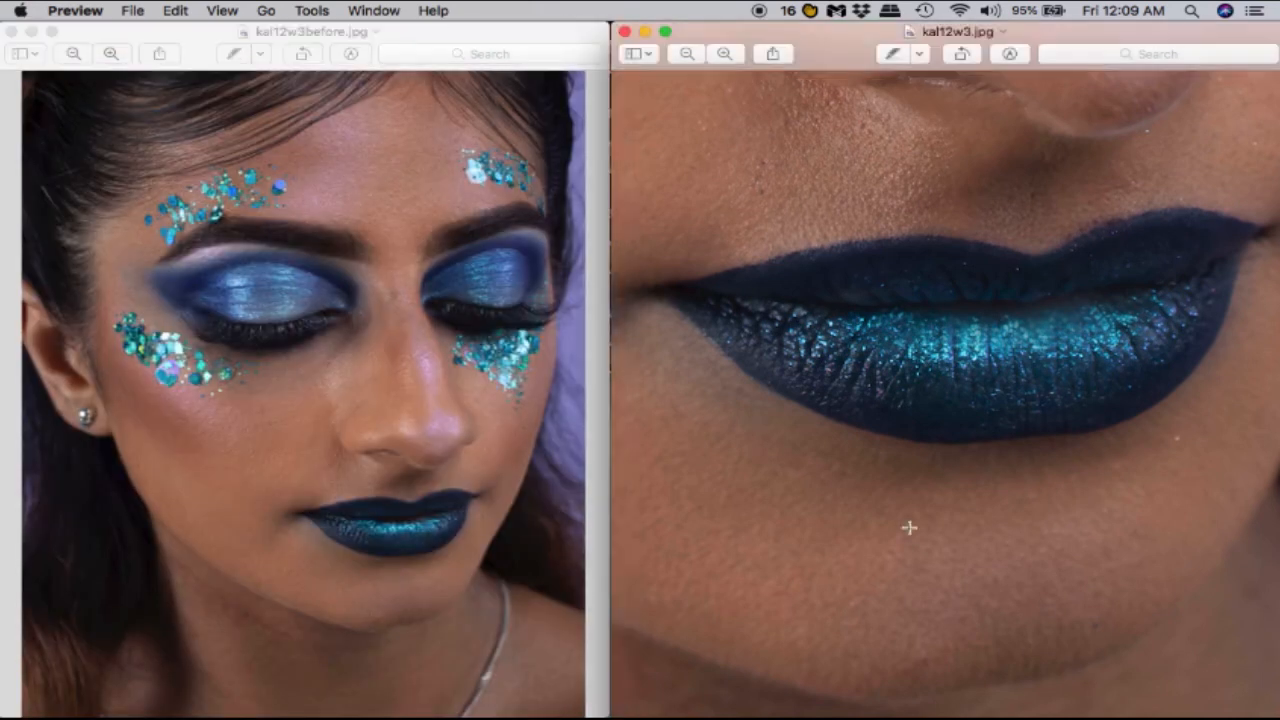
scroll(909, 527, "down", 5)
scroll(889, 660, "down", 2)
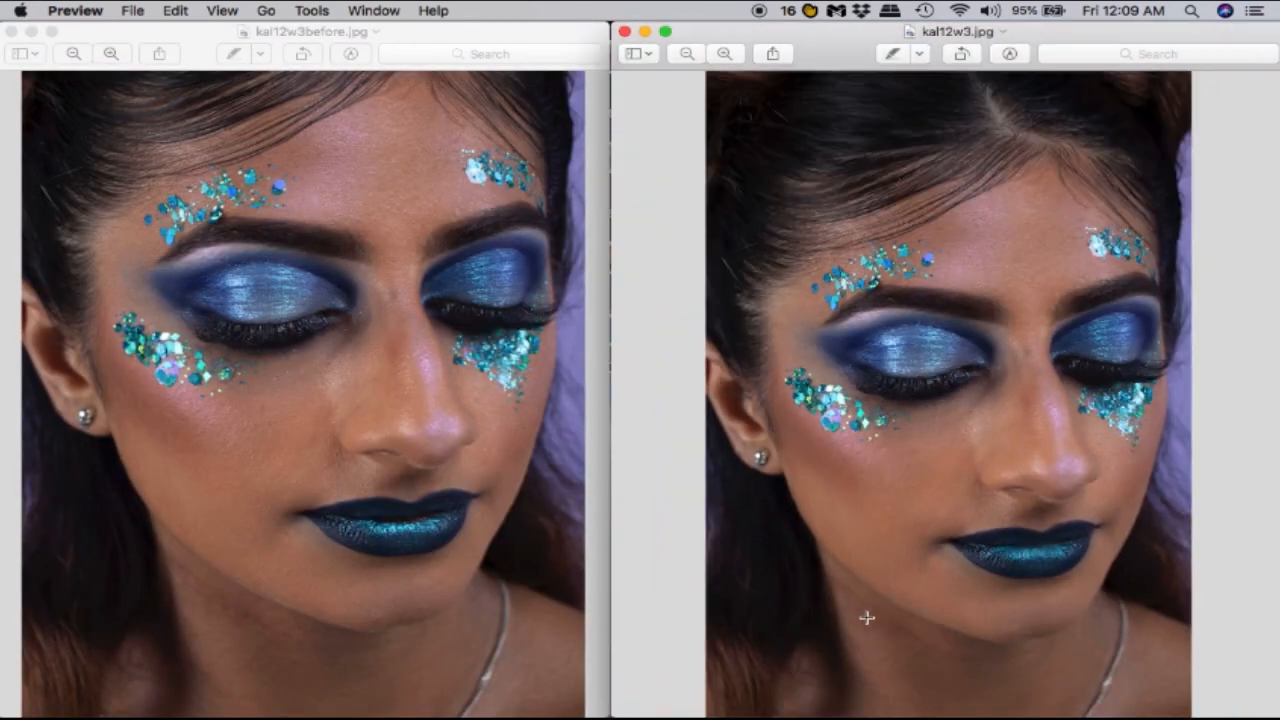
scroll(866, 618, "up", 2)
scroll(811, 614, "down", 5)
scroll(930, 480, "up", 4)
scroll(457, 520, "up", 3)
scroll(453, 470, "down", 2)
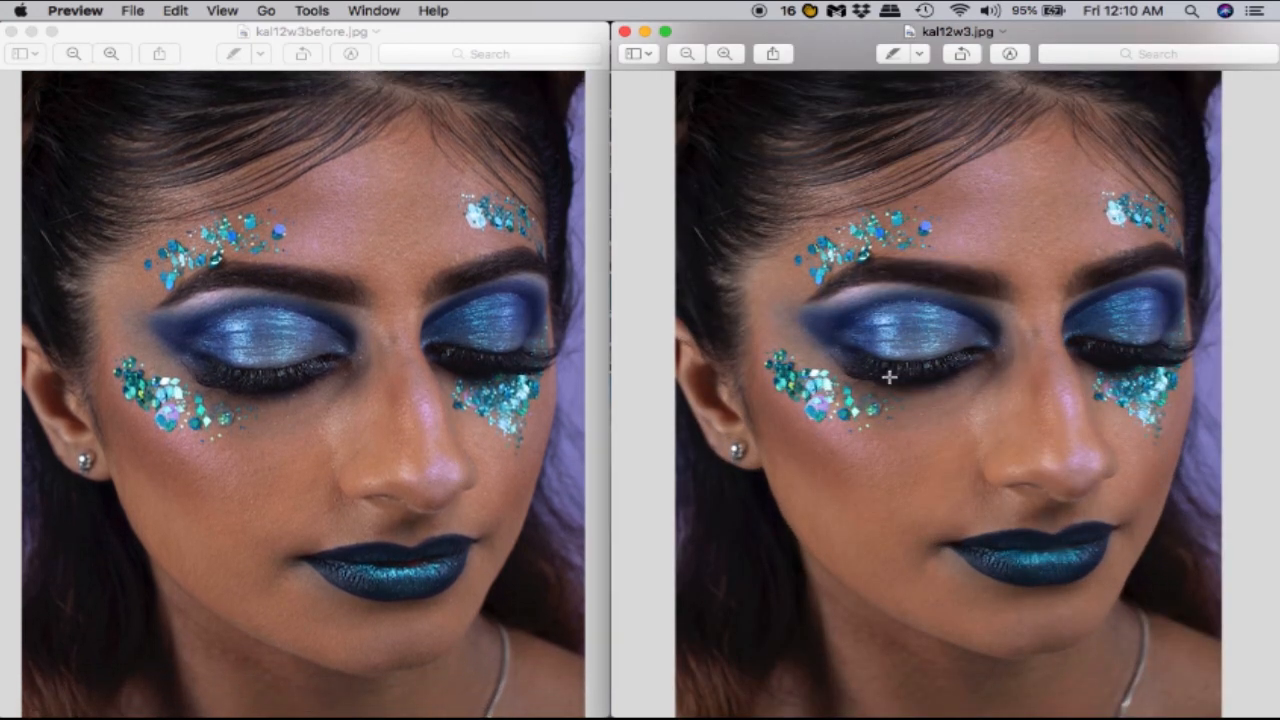
scroll(926, 425, "down", 2)
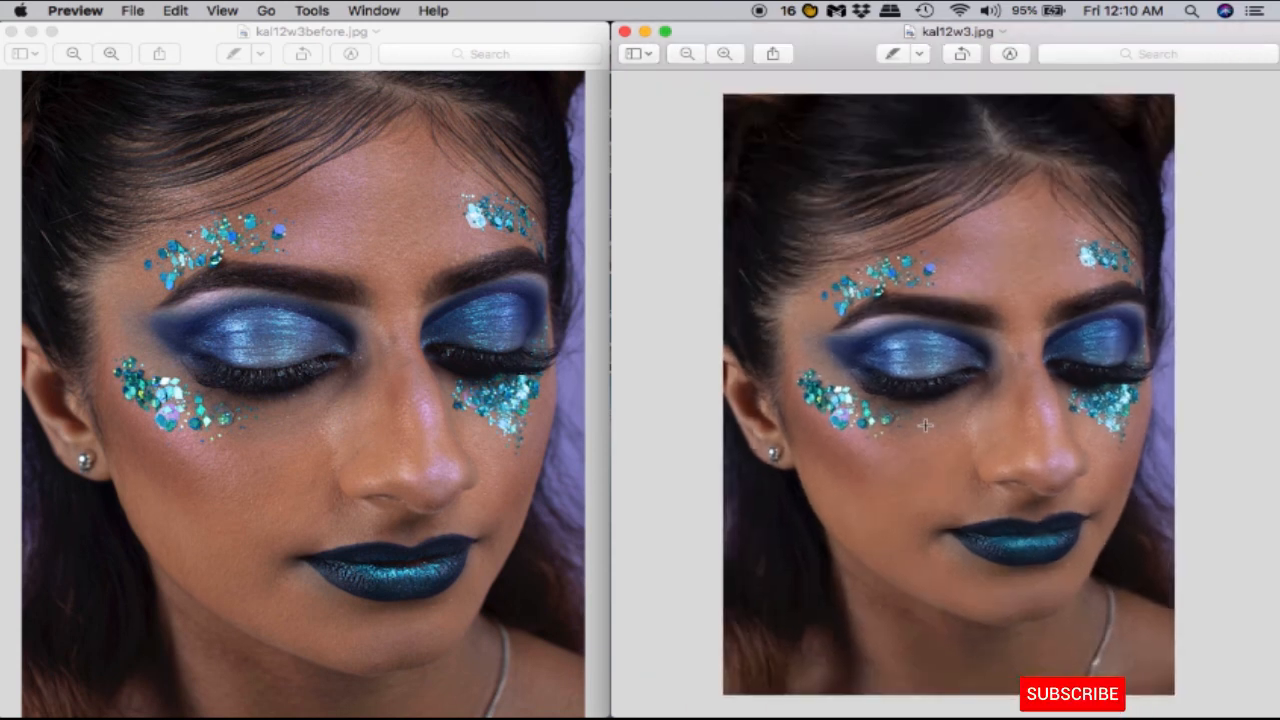
scroll(926, 425, "up", 3)
scroll(923, 420, "down", 3)
scroll(929, 408, "up", 4)
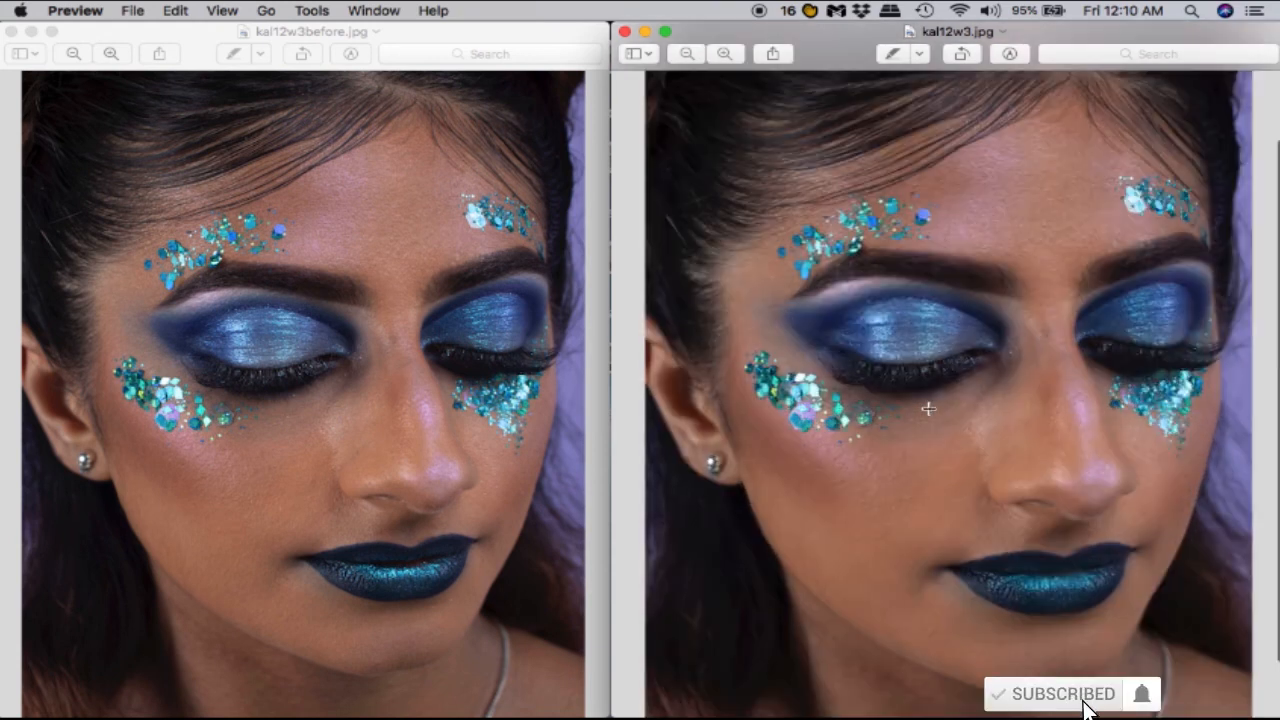
scroll(442, 499, "up", 1)
Widen the kal12w3before.jpg window and match its zoom to the retouched portrait for a final comparison
left_click(442, 499)
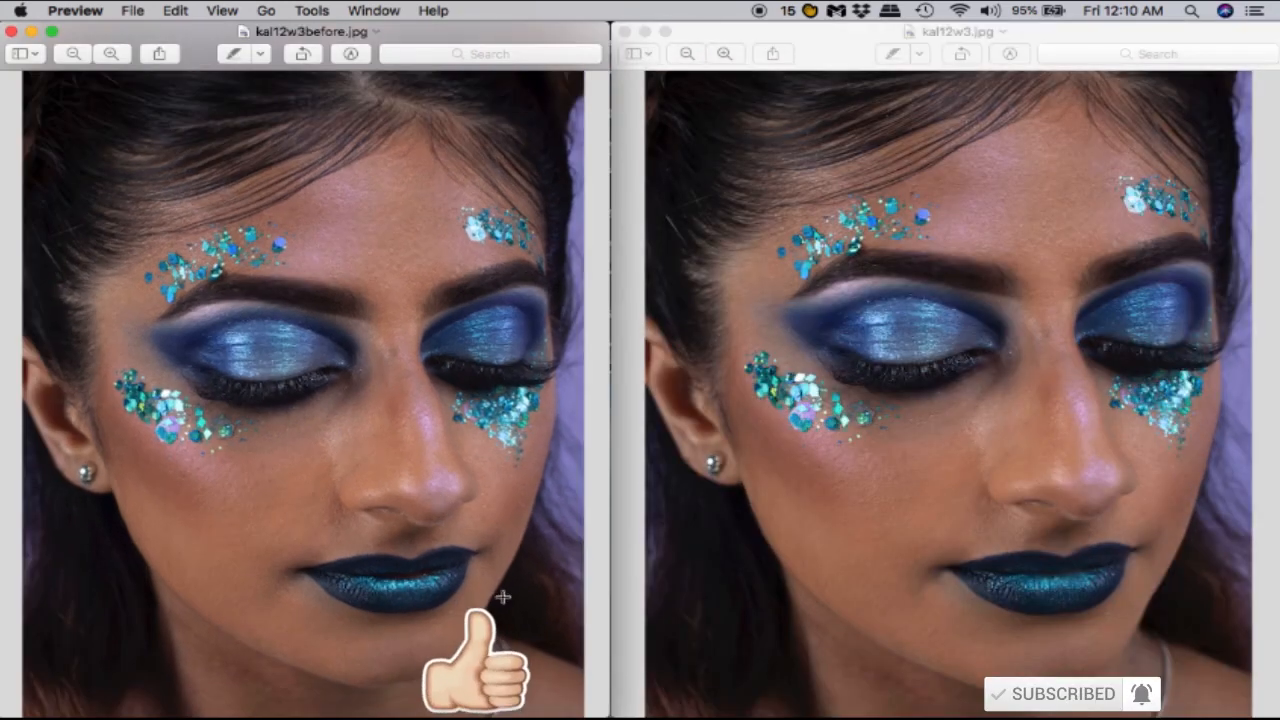
left_click_drag(611, 118, 644, 120)
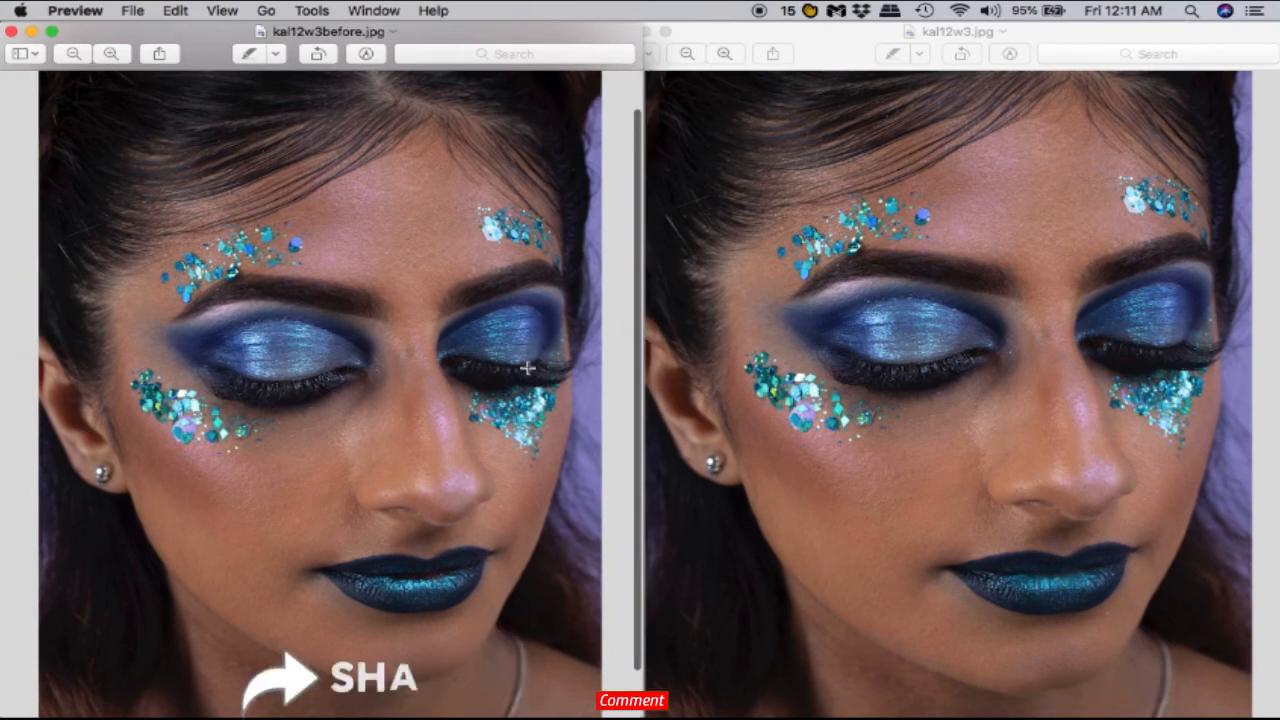
scroll(451, 371, "up", 1)
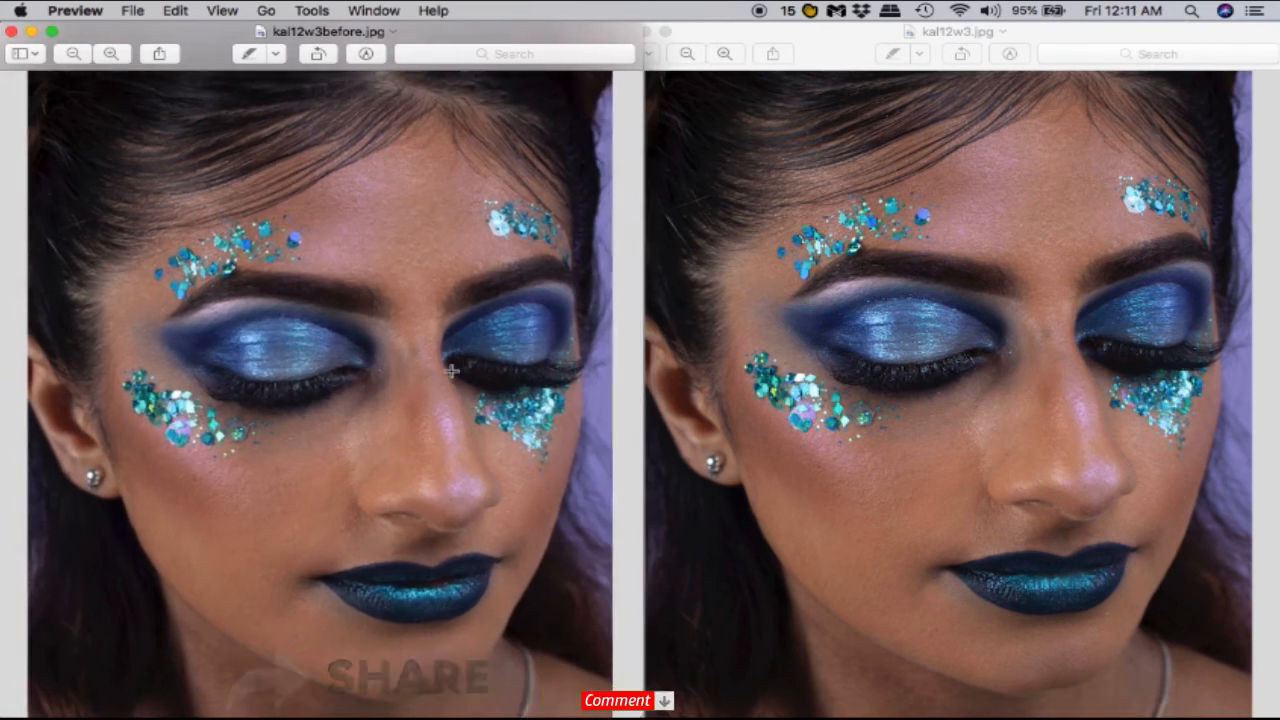
scroll(451, 365, "down", 2)
scroll(449, 350, "up", 3)
scroll(451, 348, "down", 2)
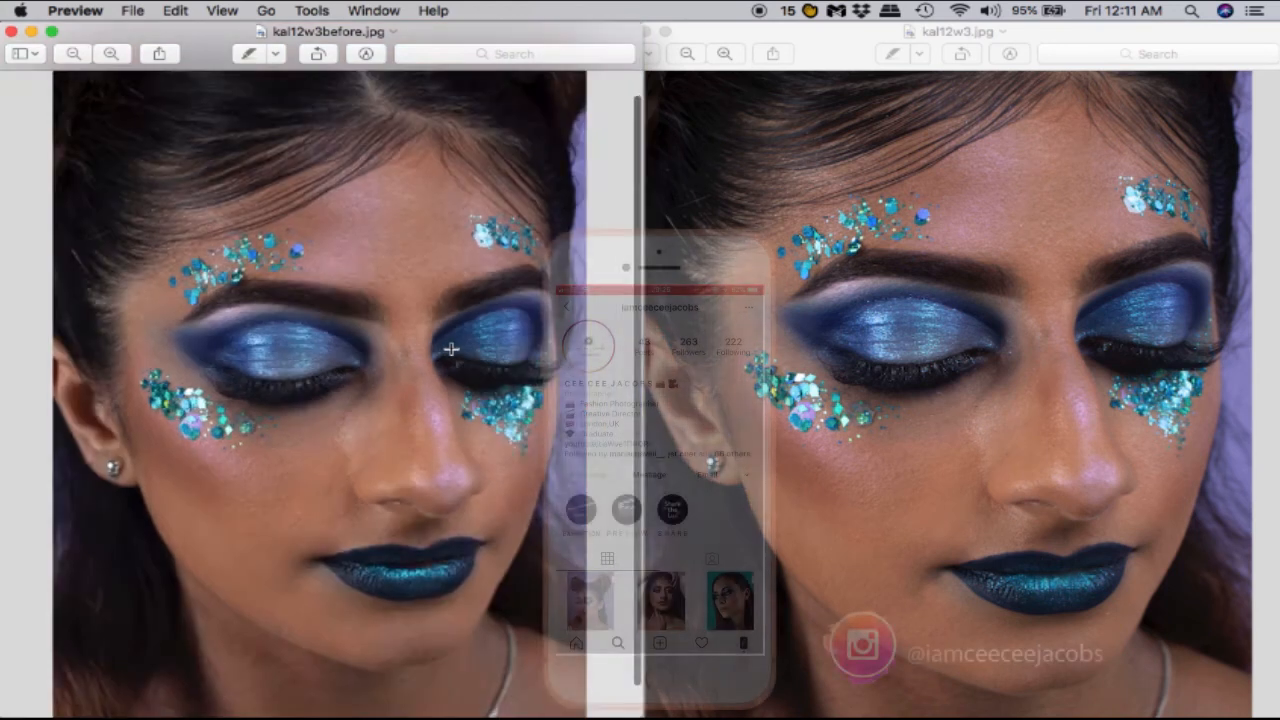
scroll(451, 349, "up", 2)
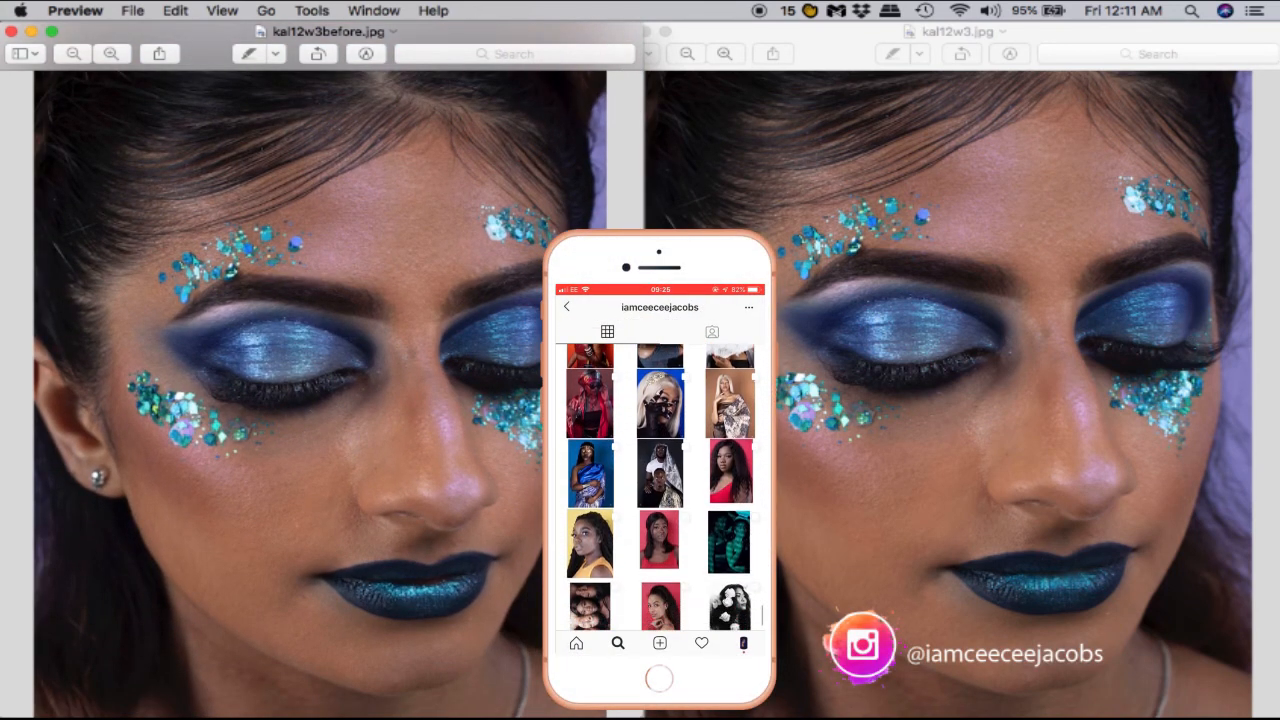
Switch to Safari and load the photographer's website at their wixsite.com address ending in /mysite
left_click(652, 32)
left_click(583, 44)
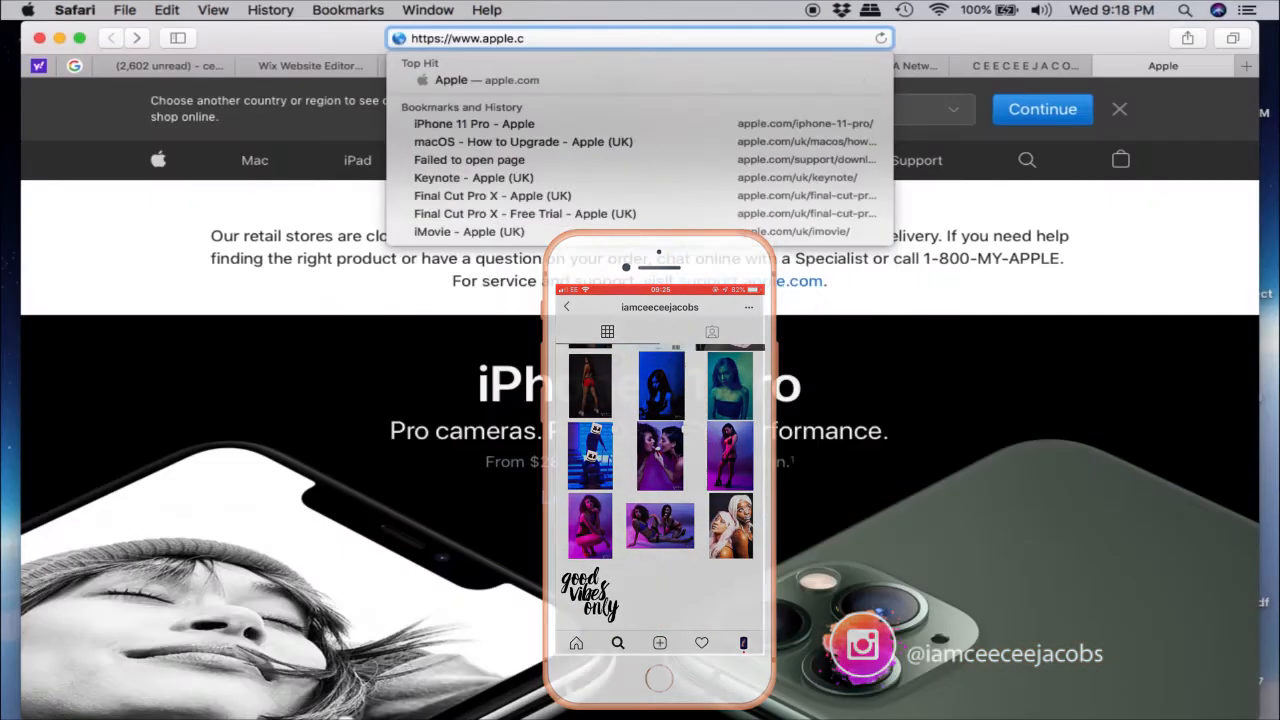
key("BackSpace")
type("htt")
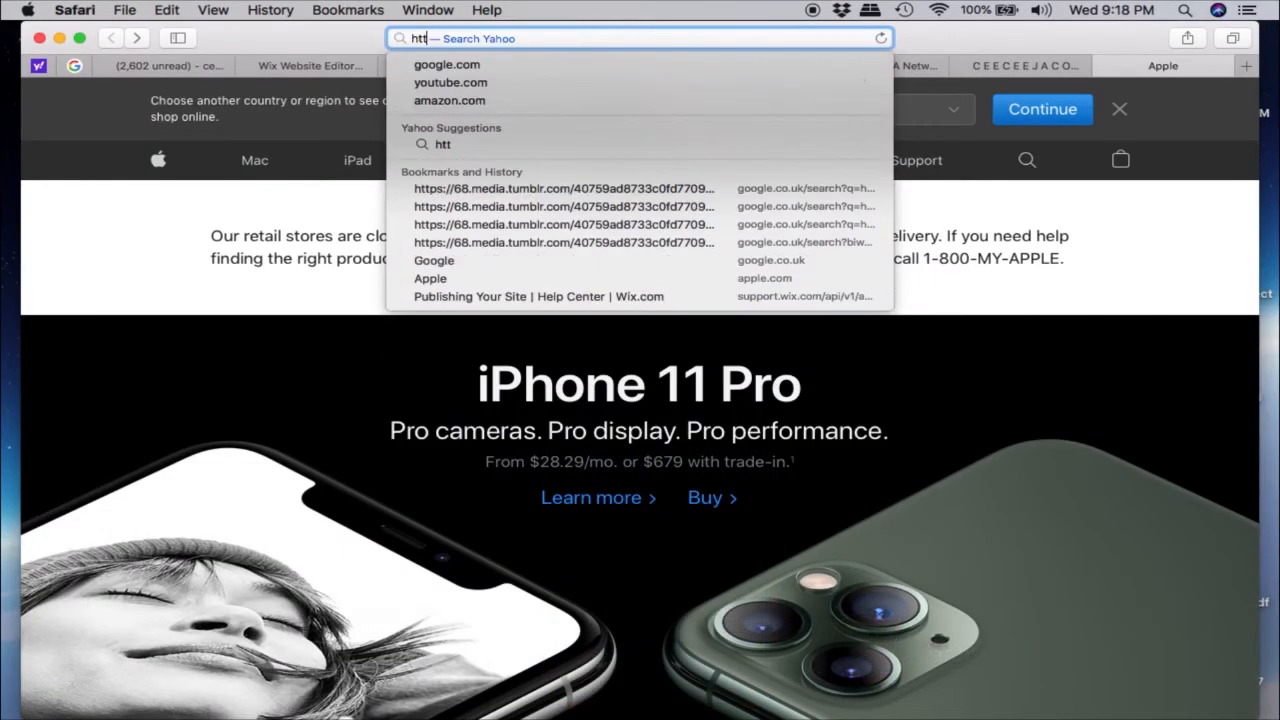
type("ps://ceeceejacobs.wixsis")
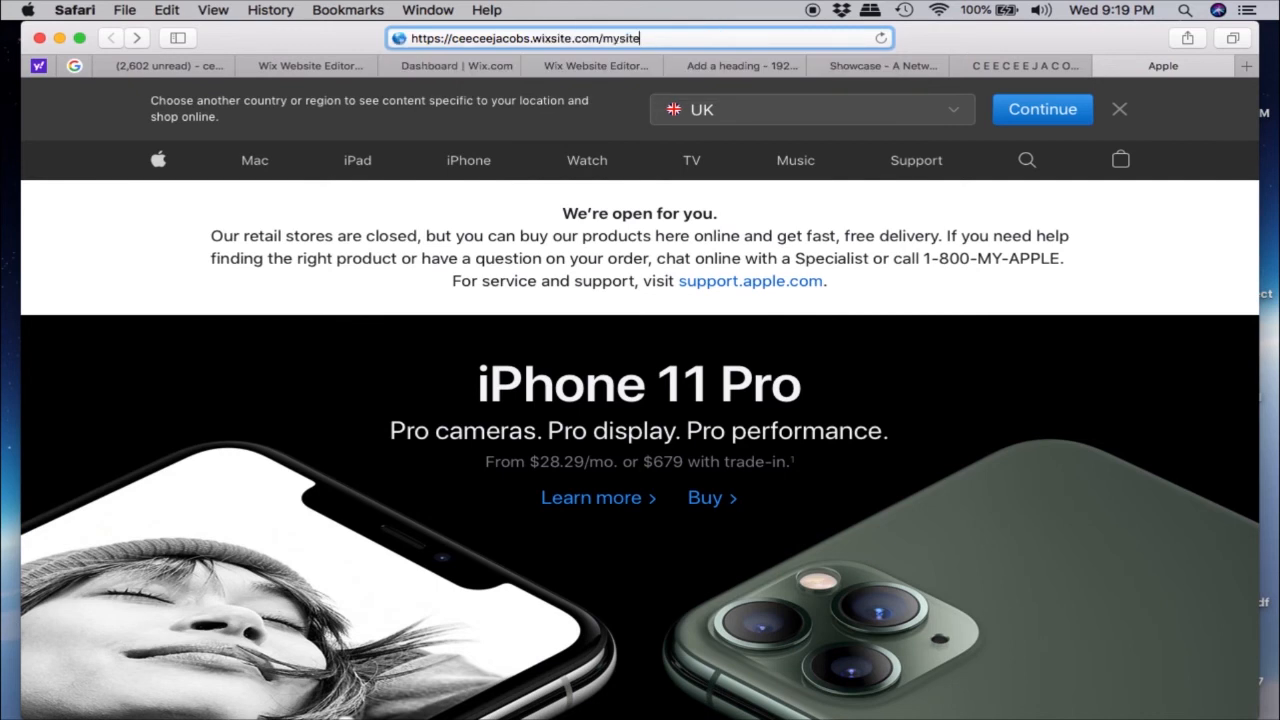
type("e.com/mysi")
key("Return")
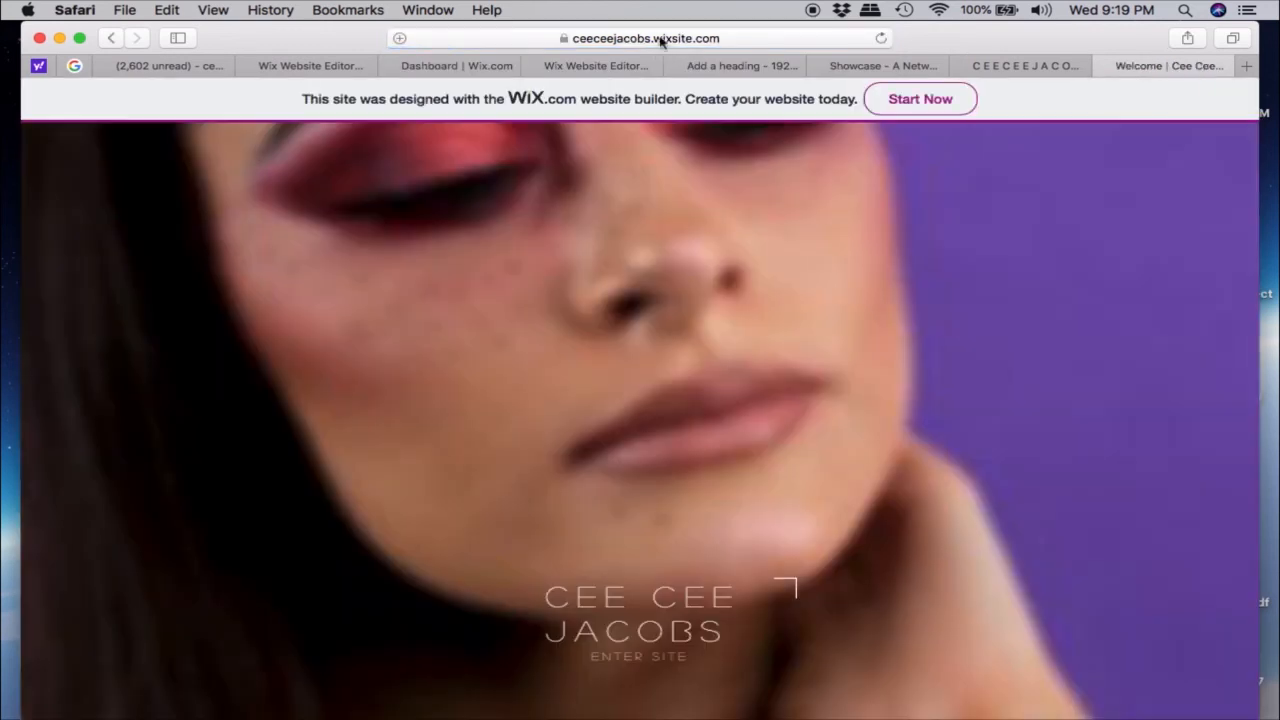
Enter the site from its welcome page and browse the photographs in the Portfolio gallery
left_click(668, 660)
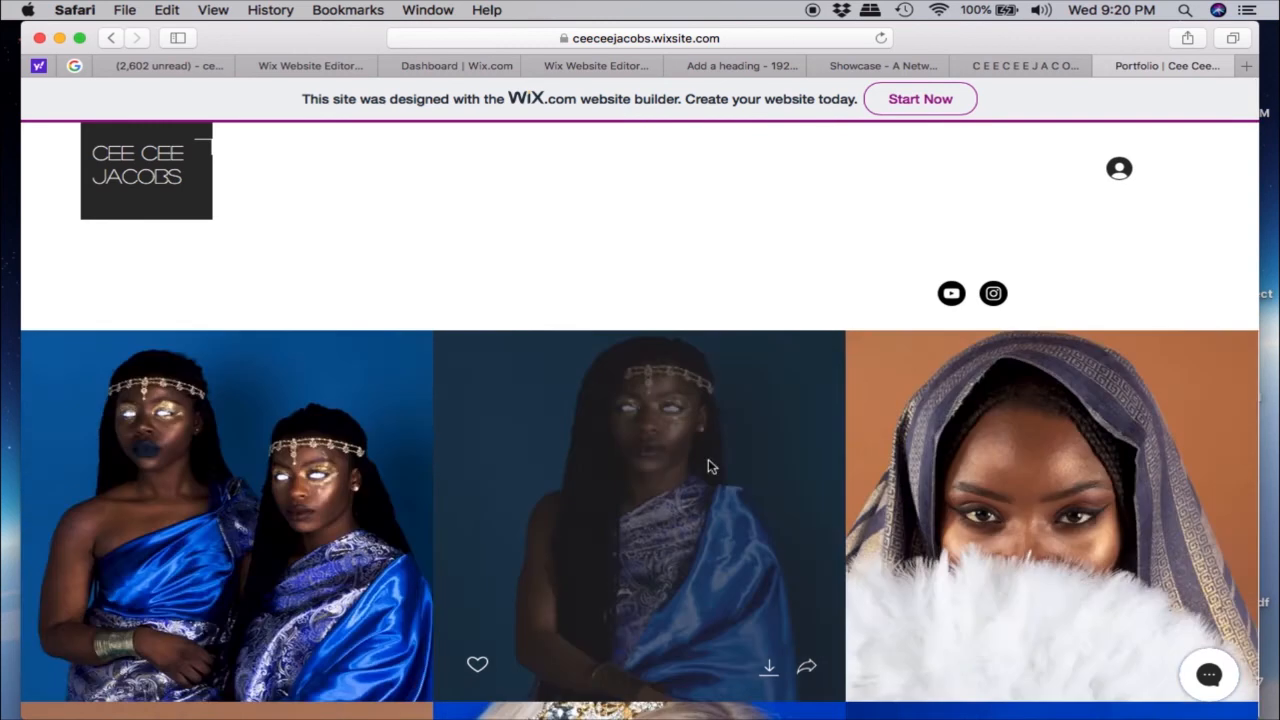
left_click(708, 466)
key("Escape")
scroll(831, 372, "down", 5)
scroll(833, 373, "down", 8)
scroll(840, 377, "up", 10)
scroll(879, 364, "down", 15)
scroll(798, 420, "up", 15)
scroll(861, 575, "down", 15)
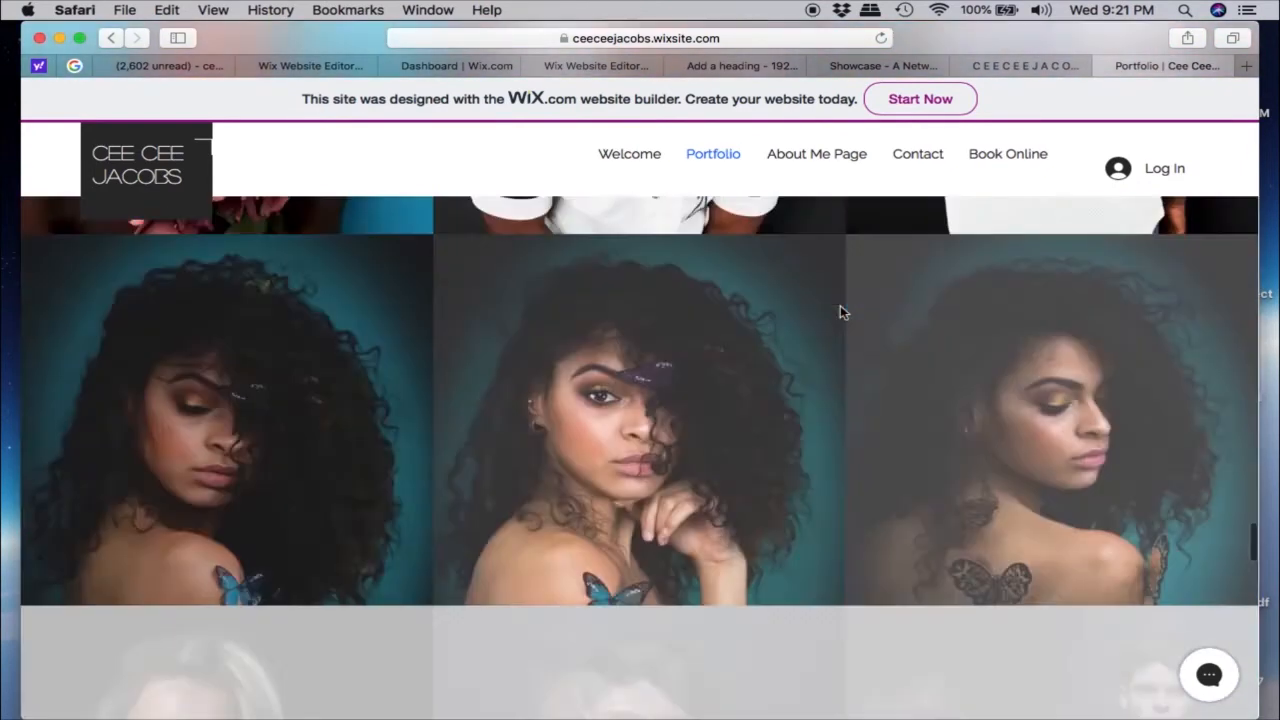
scroll(840, 311, "down", 5)
View the site's About Me Page, Contact and Book Online pages in turn
left_click(810, 158)
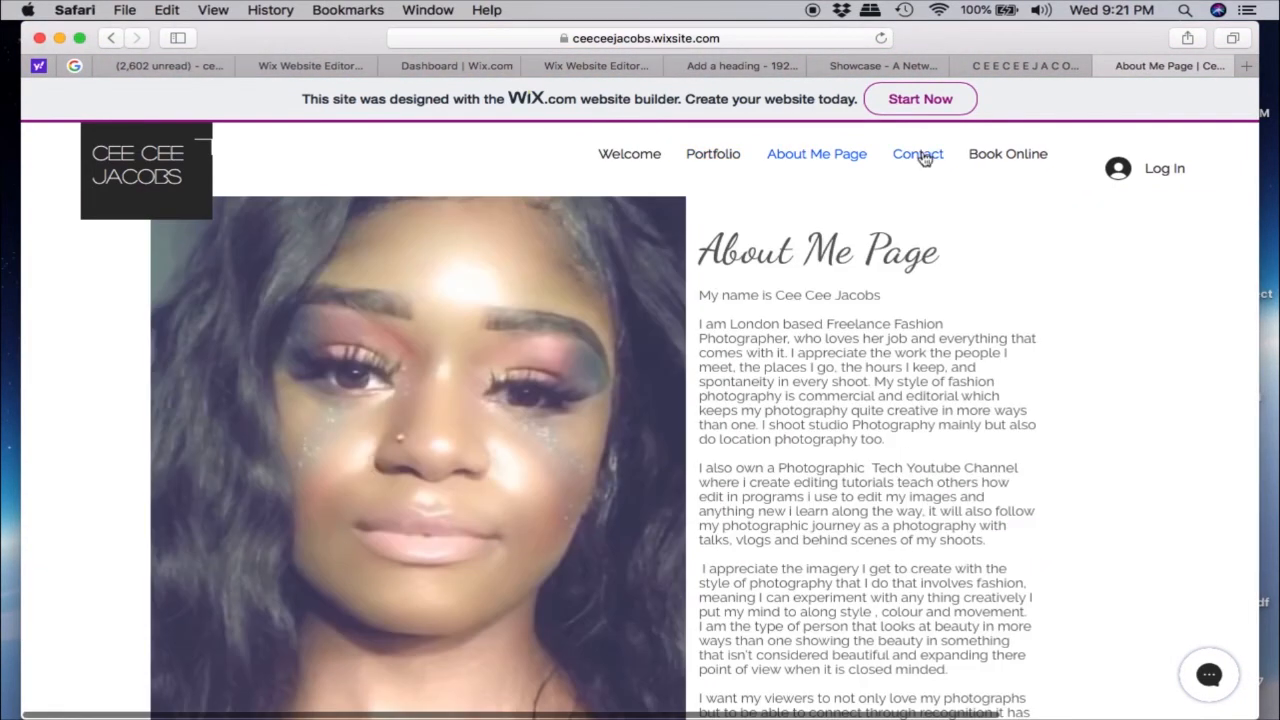
left_click(922, 158)
left_click(1017, 156)
scroll(1137, 563, "down", 3)
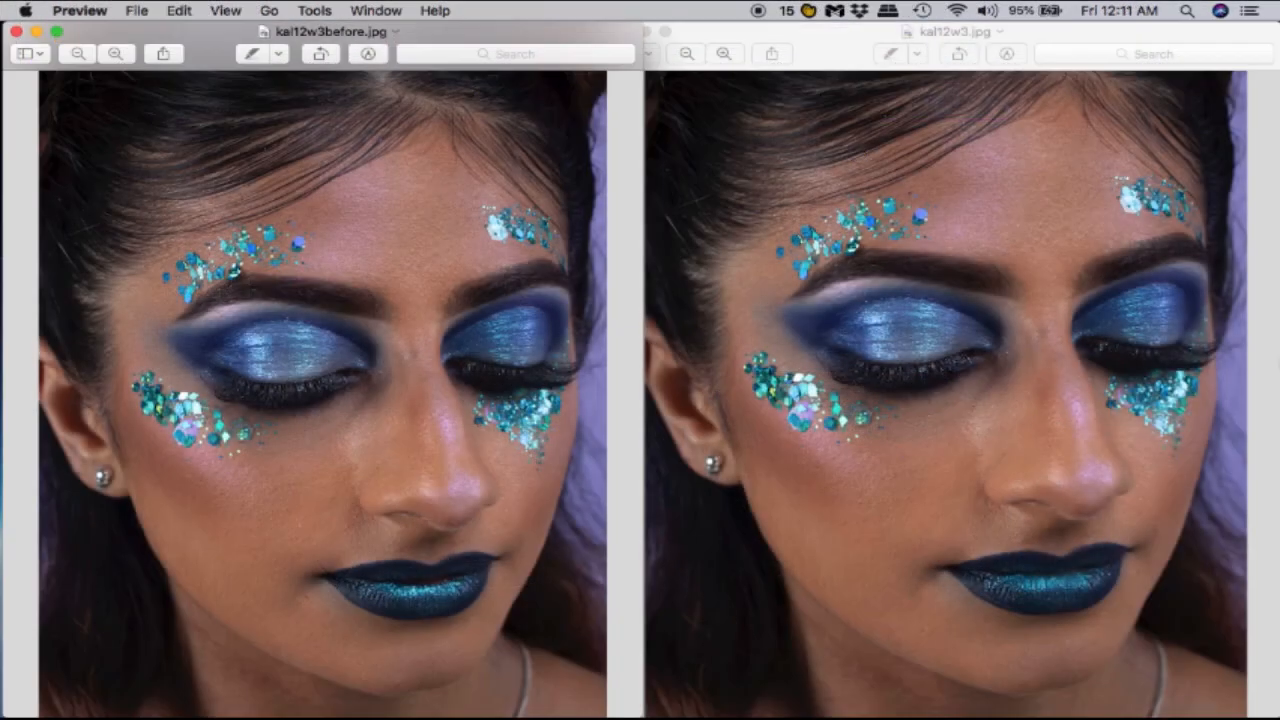